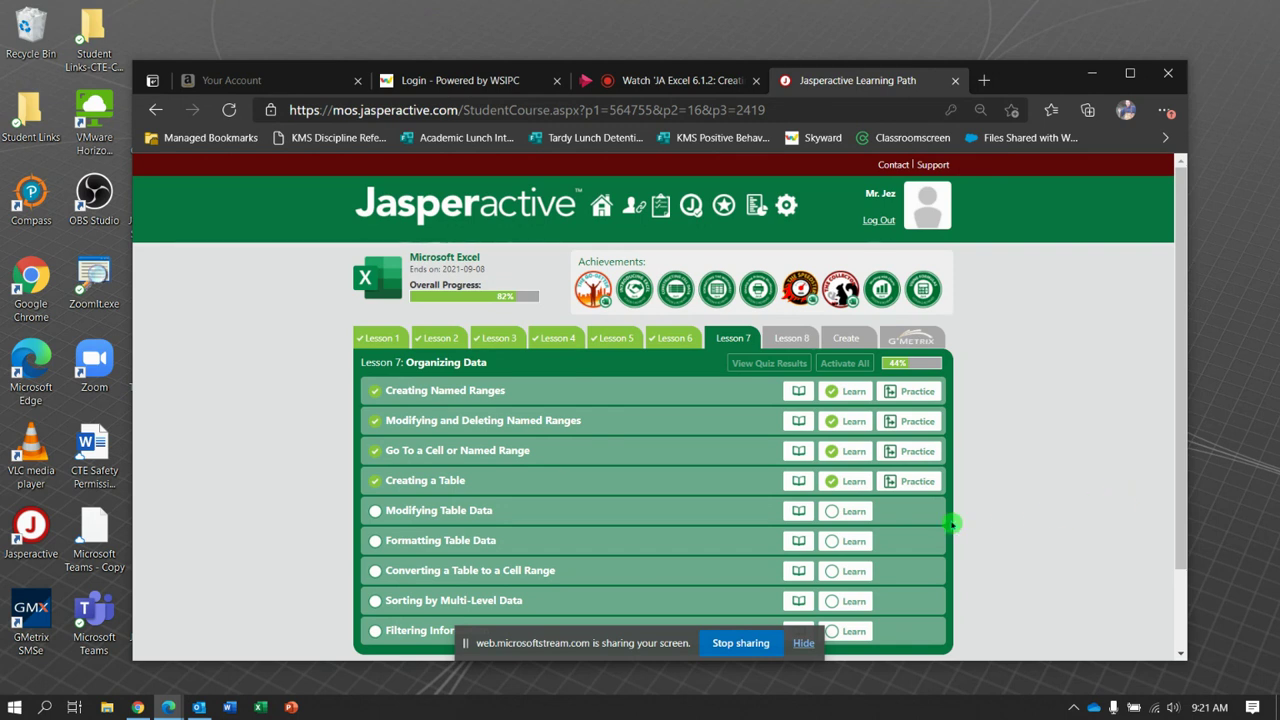
- Launch the Lesson 7 Modifying Table Data Learn exercise
click(853, 513)
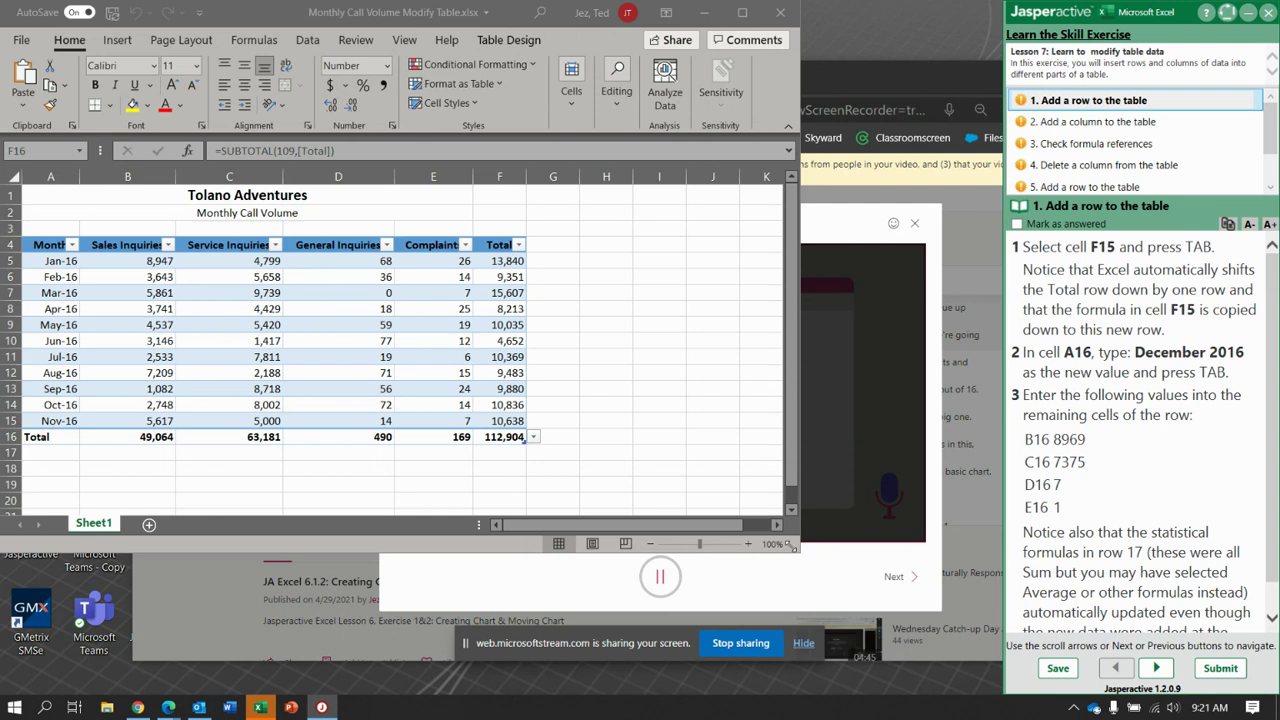
- Enlarge the Excel window to show the whole table, then select the Nov-16 Total cell F15
drag(843, 594, 996, 692)
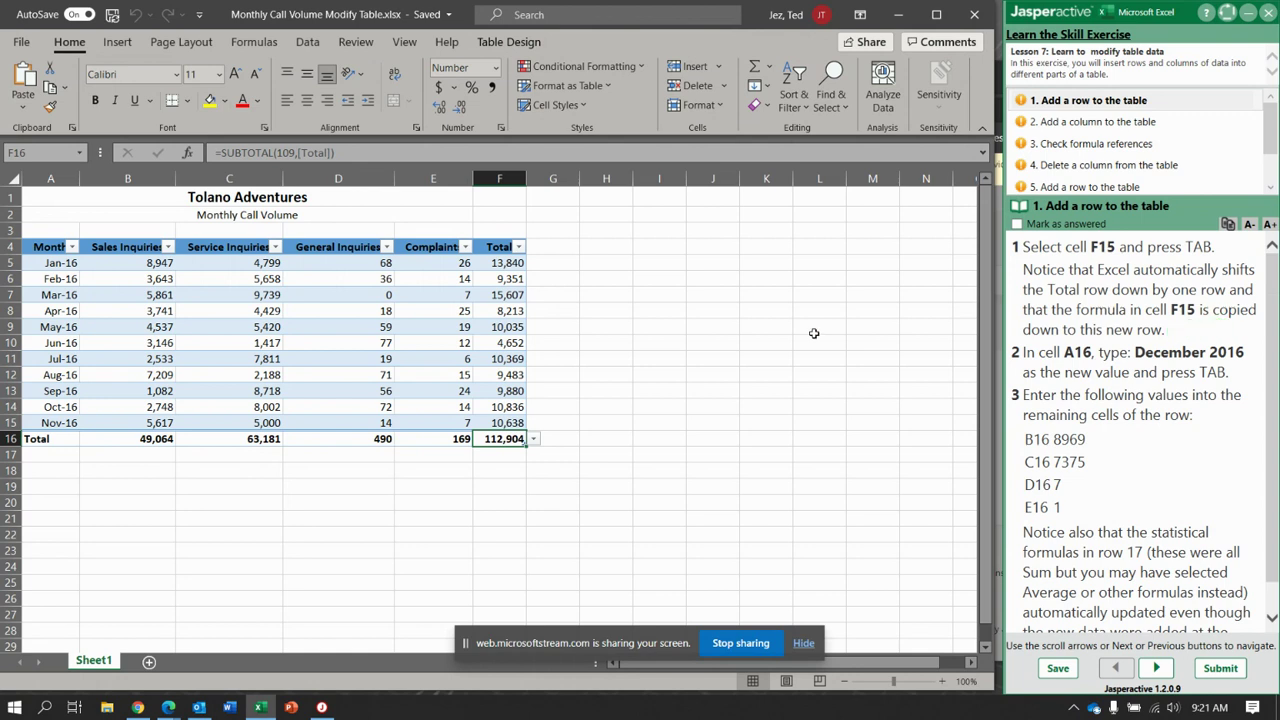
click(499, 423)
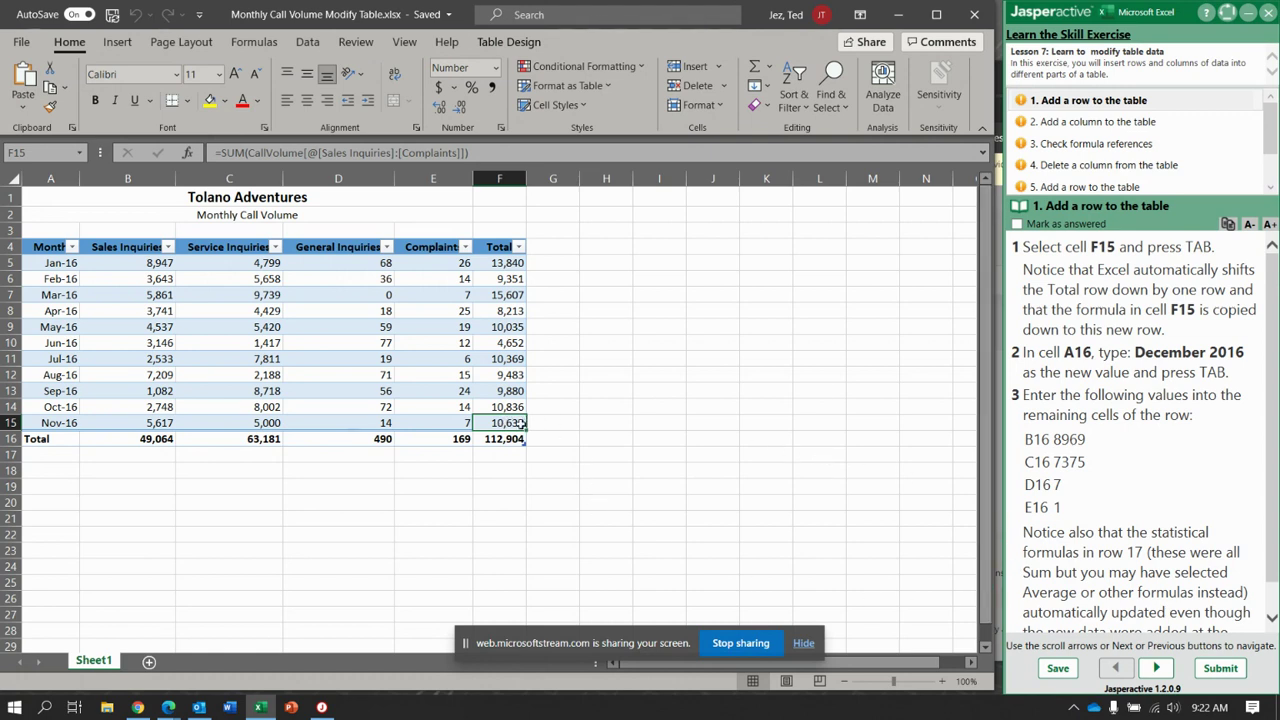
- Add a December 2016 row with 8969, 7375, 7 and 1, then advance the exercise
key(Tab)
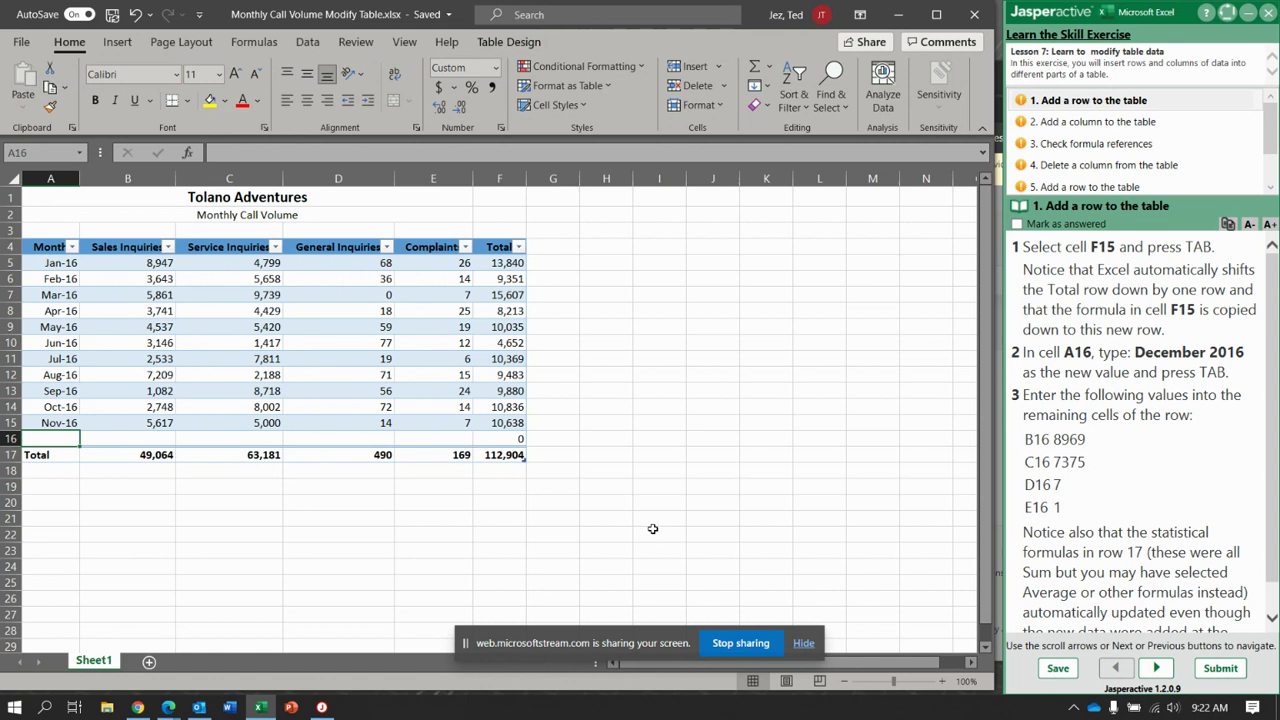
text(D)
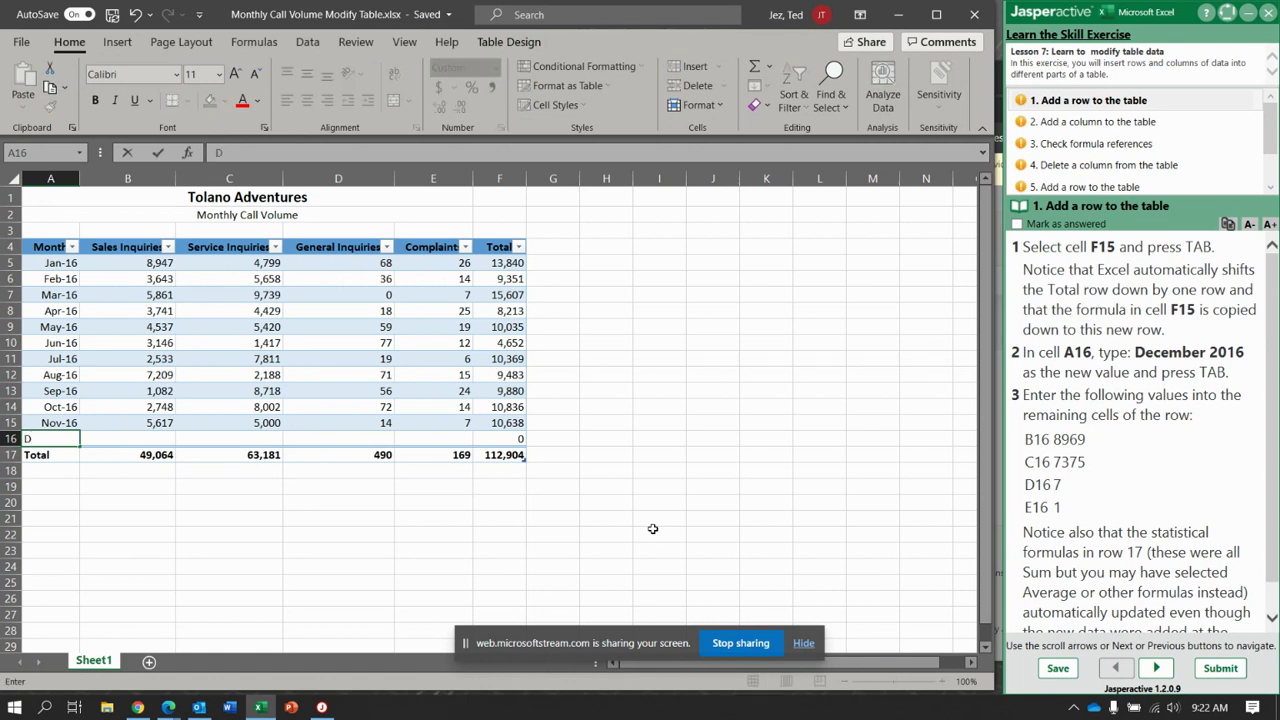
text(ecember 2016)
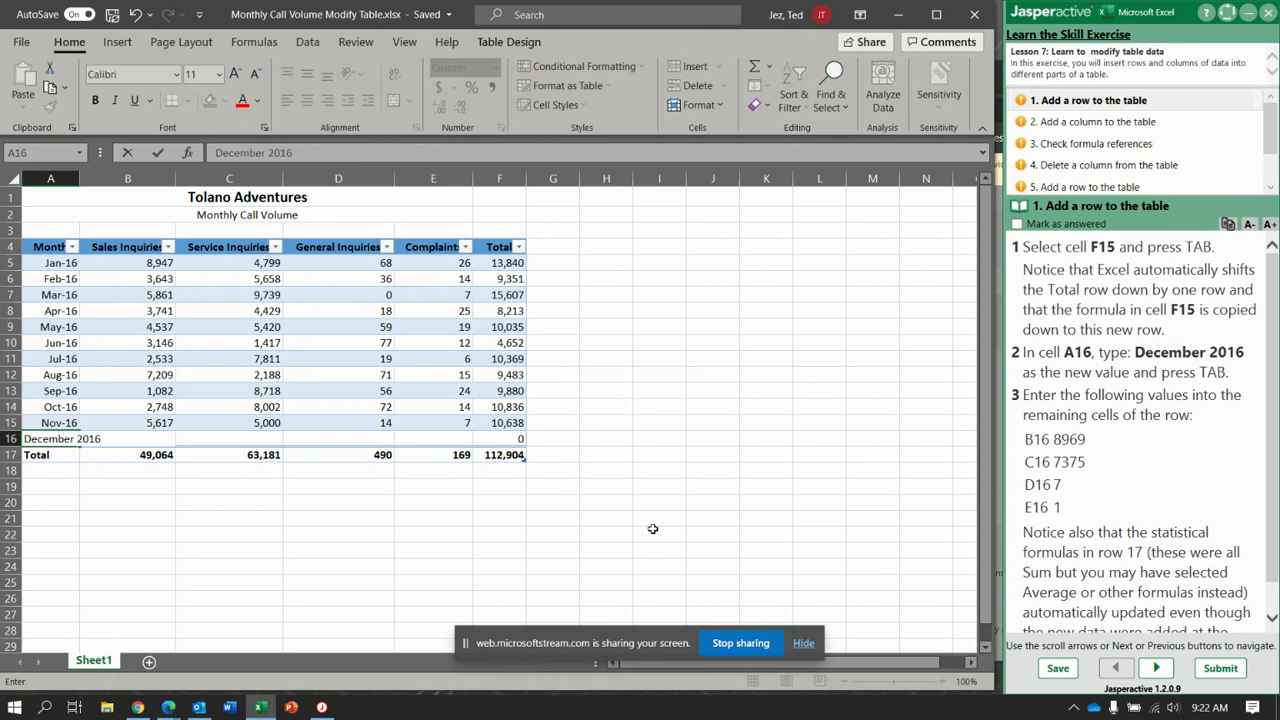
key(Tab)
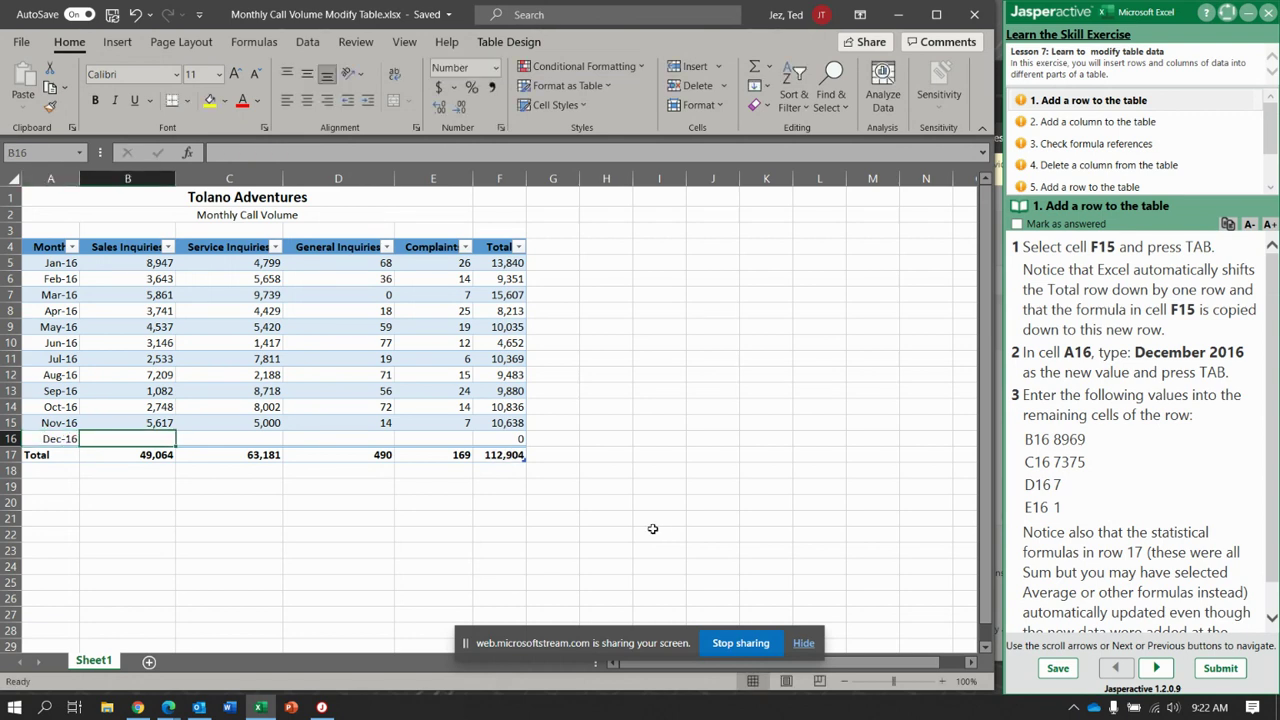
text(8969)
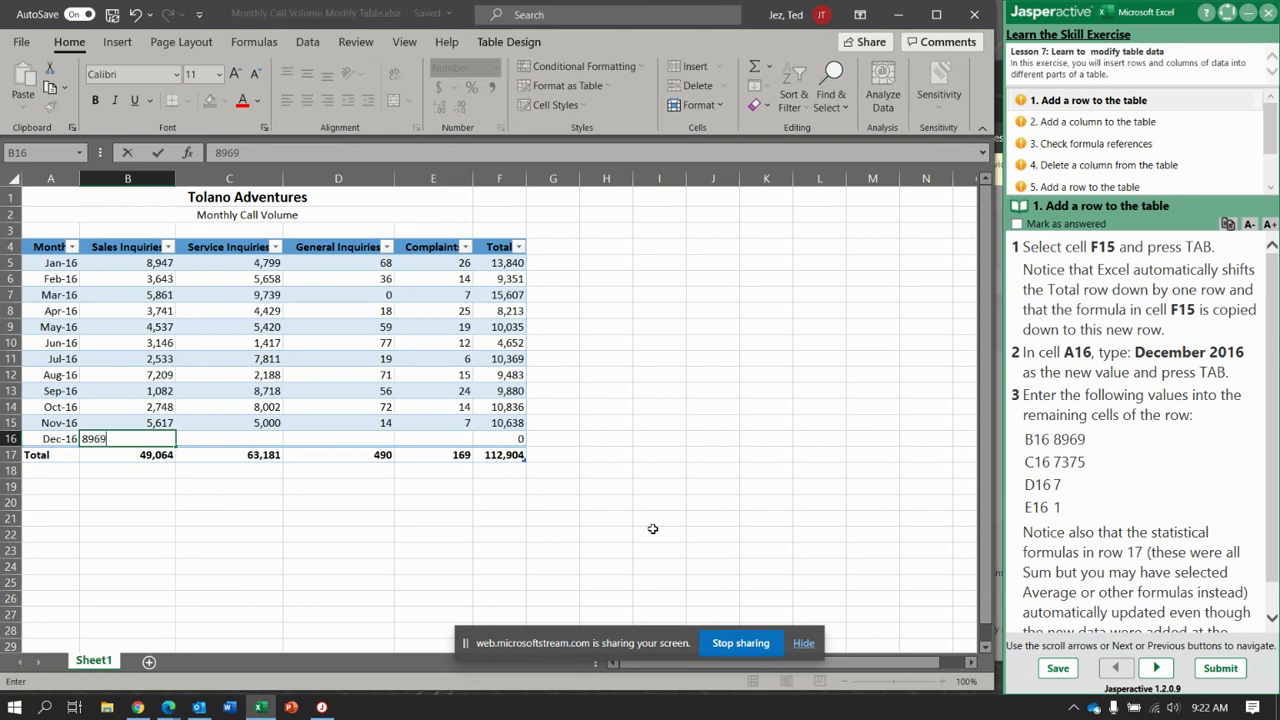
key(Tab)
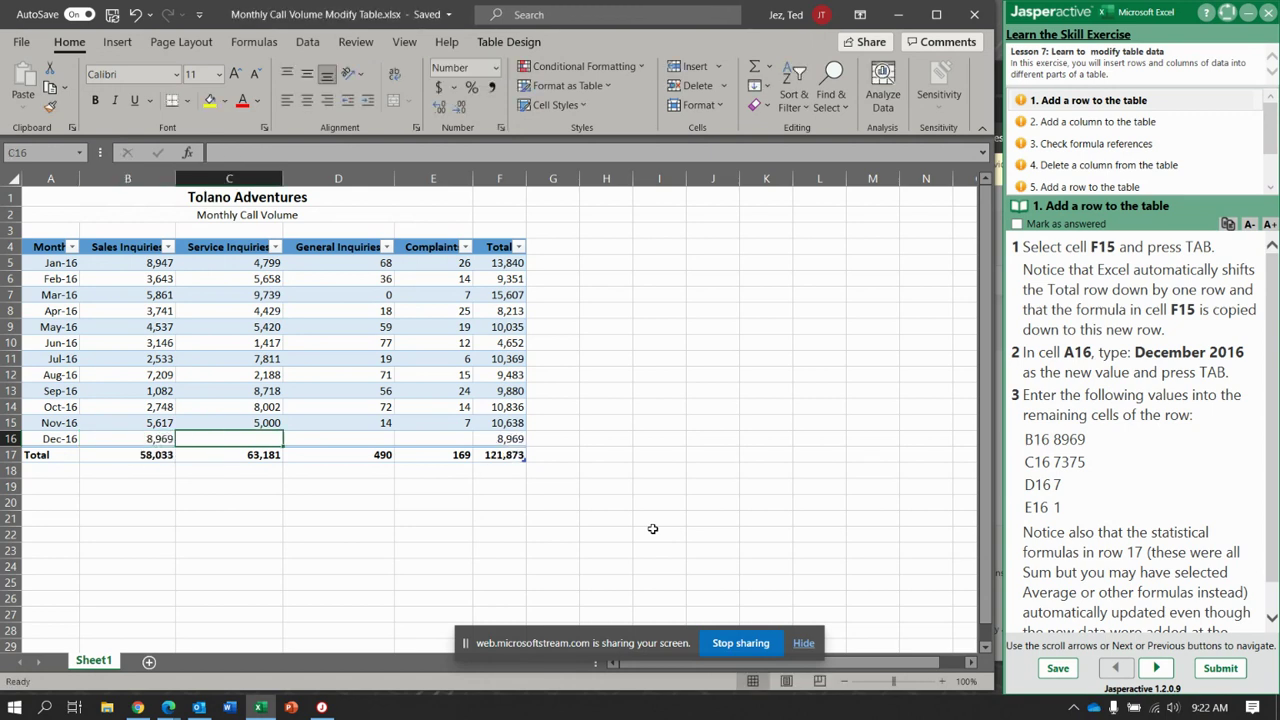
text(7375)
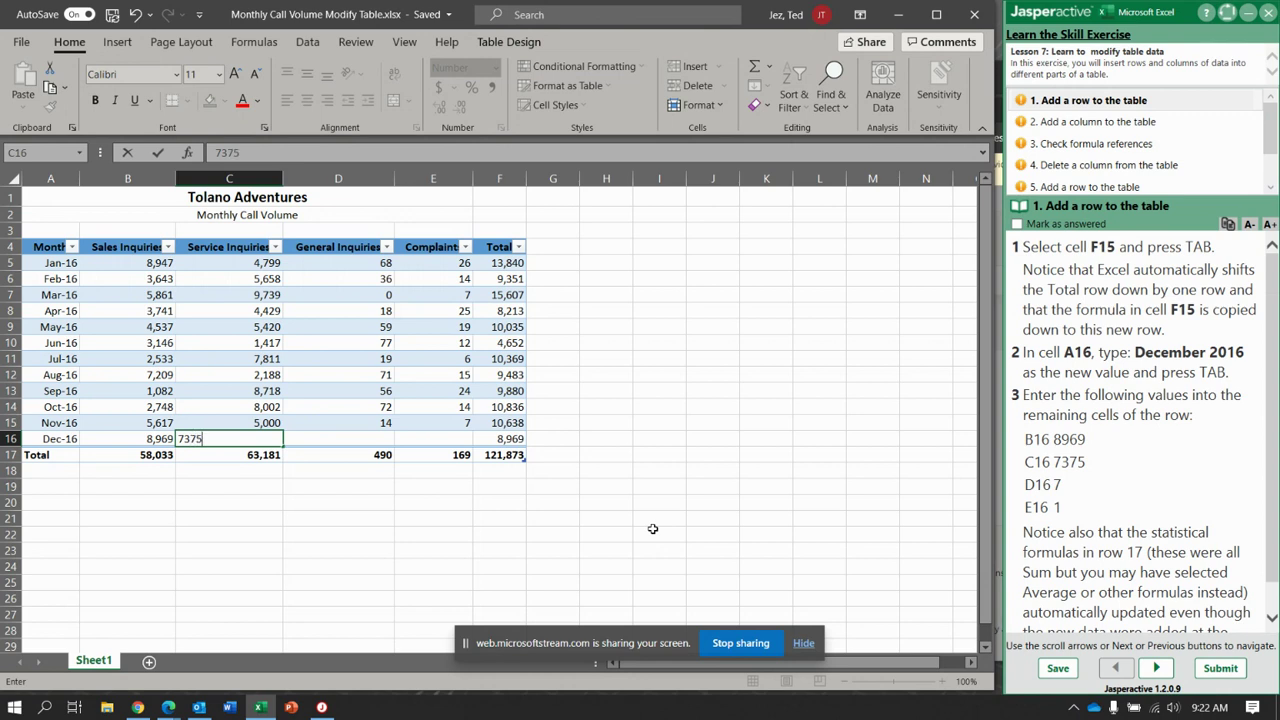
key(Tab)
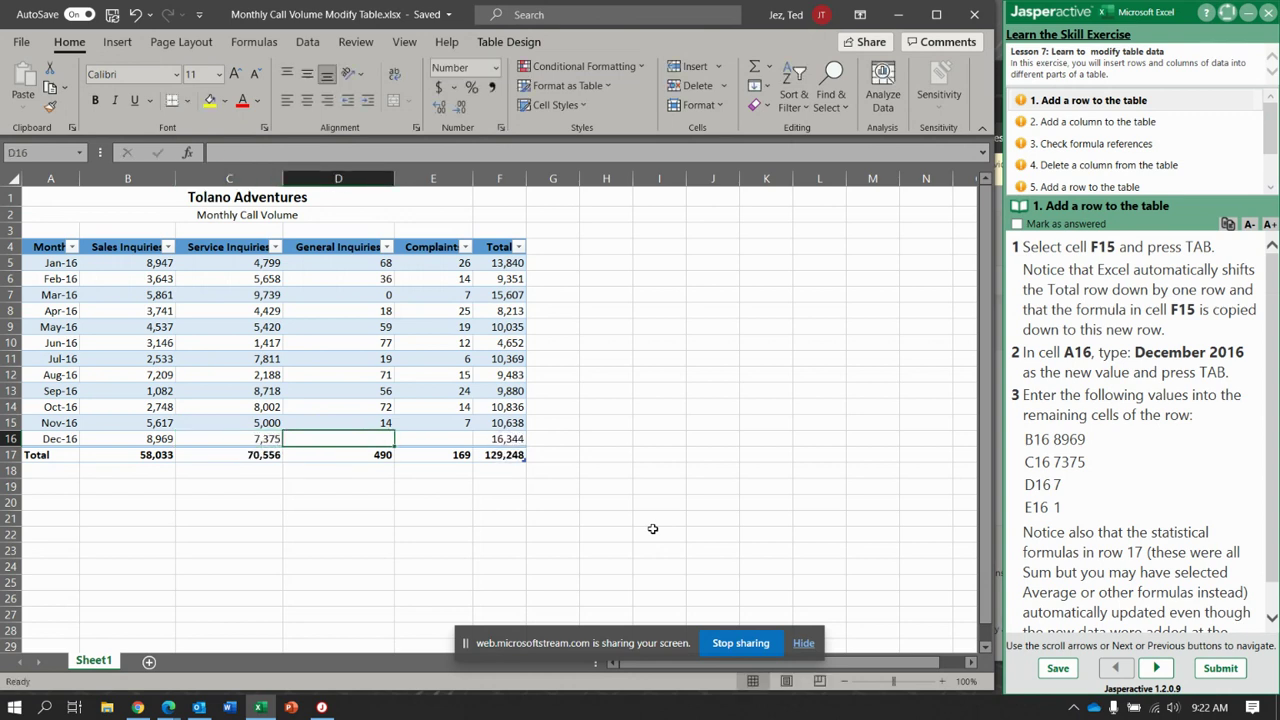
text(7)
key(Tab)
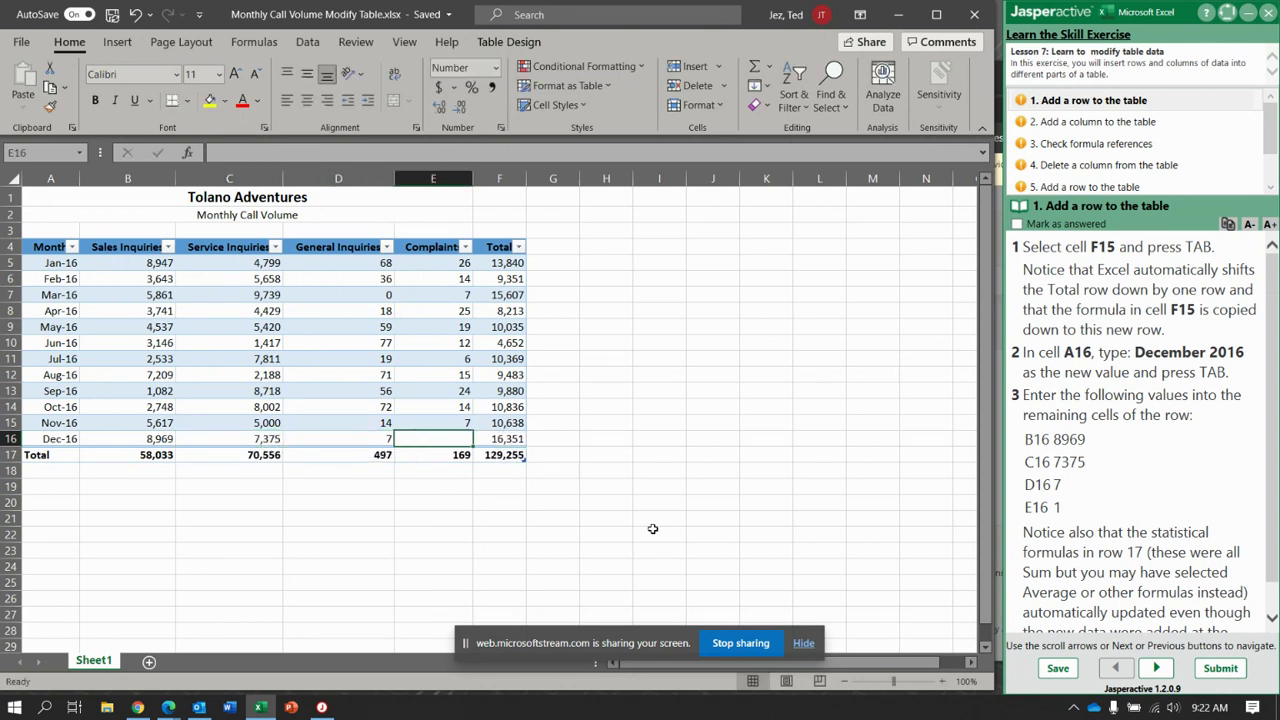
text(1)
key(Tab)
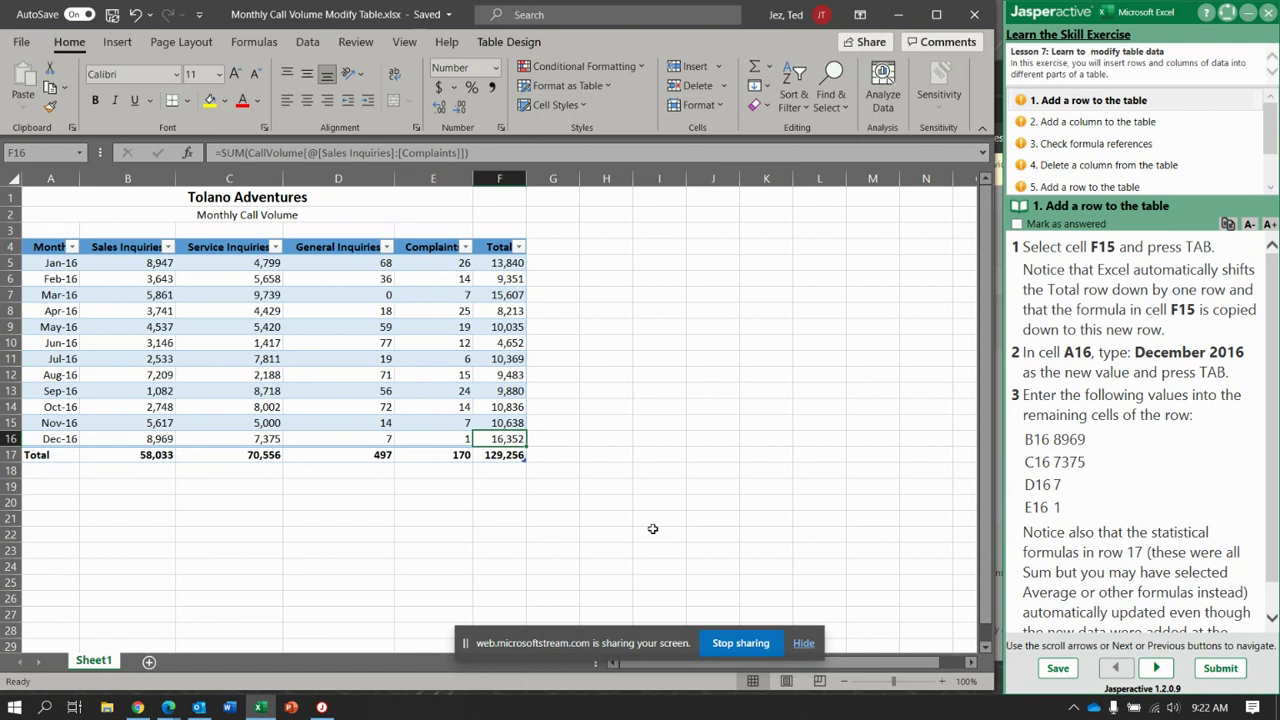
scroll(1195, 510, down, 1)
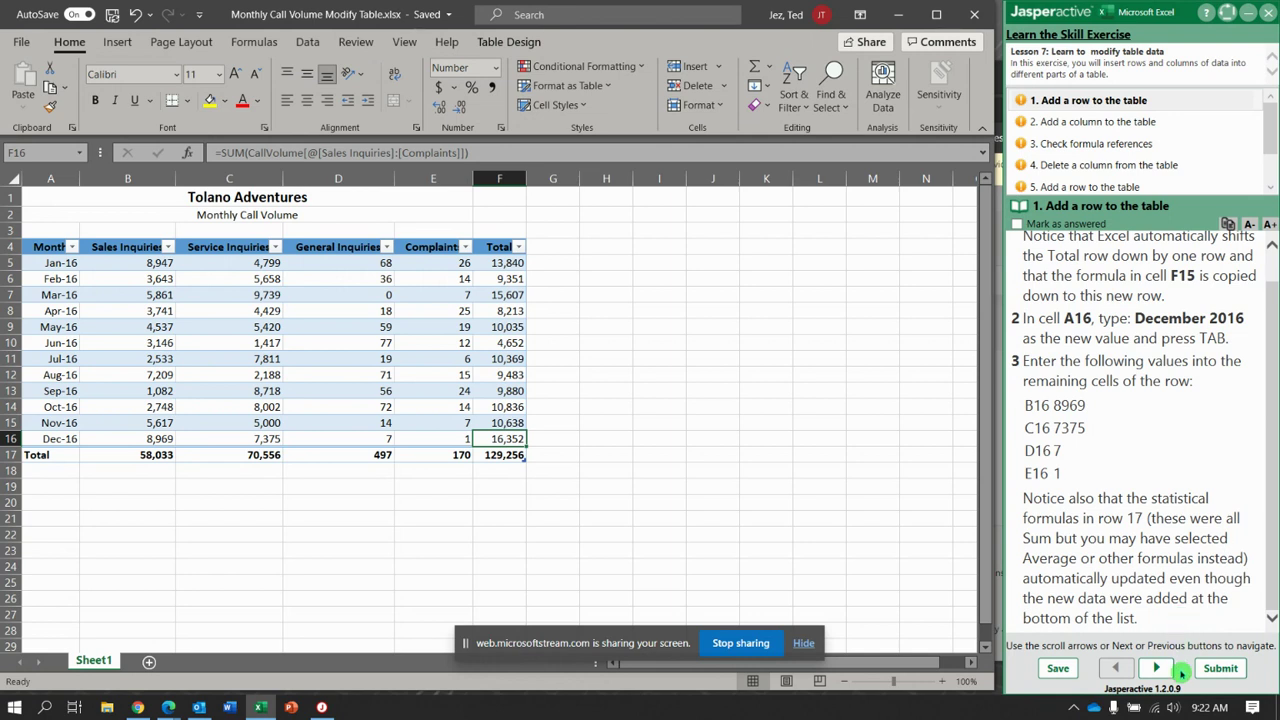
click(1158, 670)
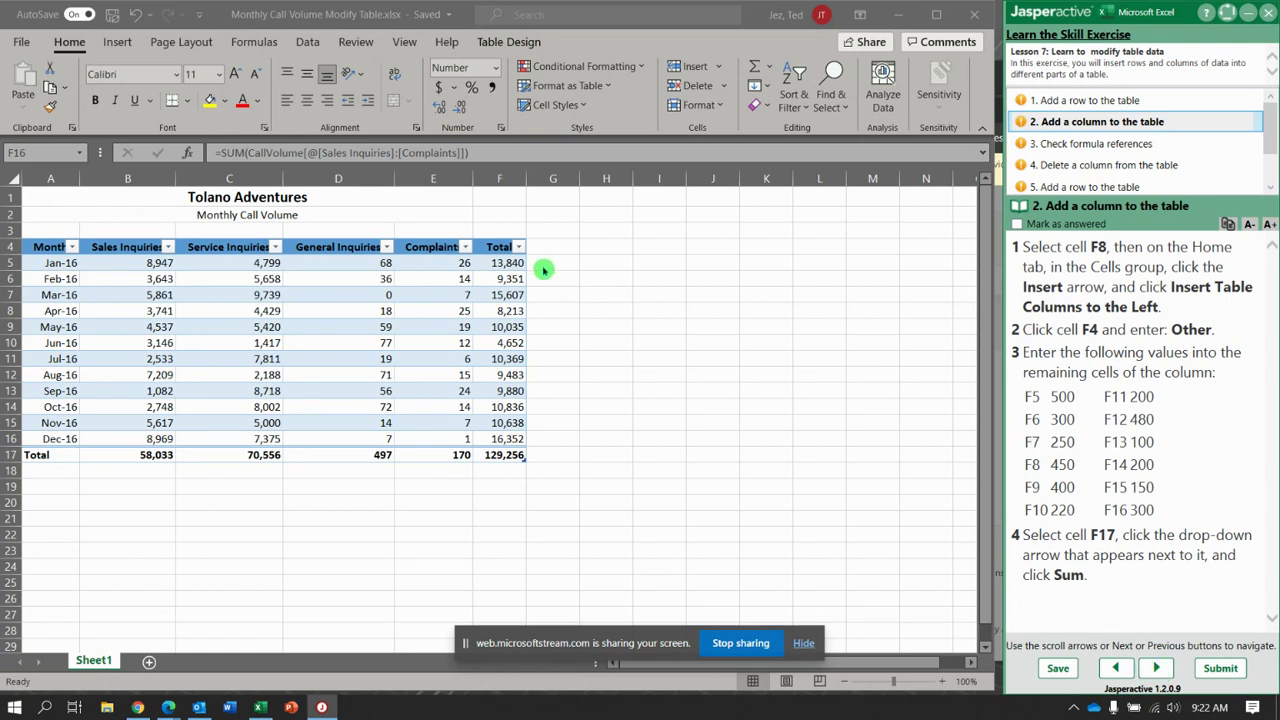
- From cell F8, insert a blank table column to the left of Total
click(514, 313)
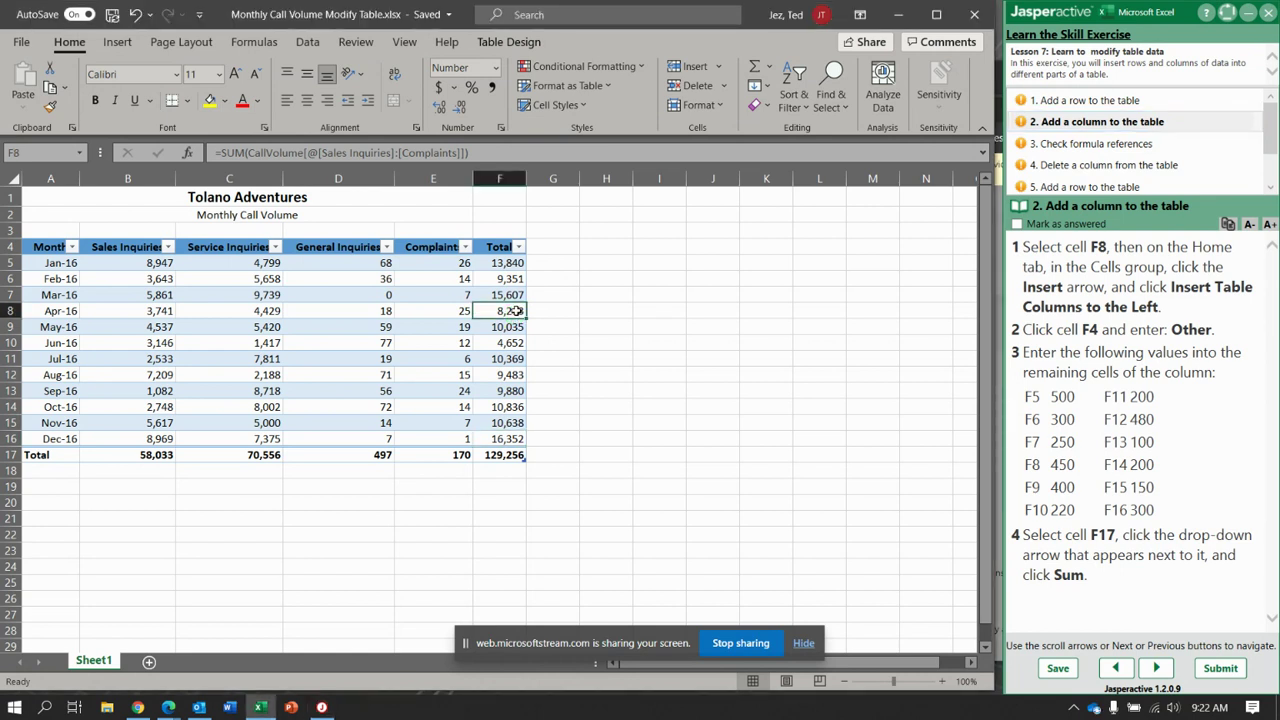
click(720, 70)
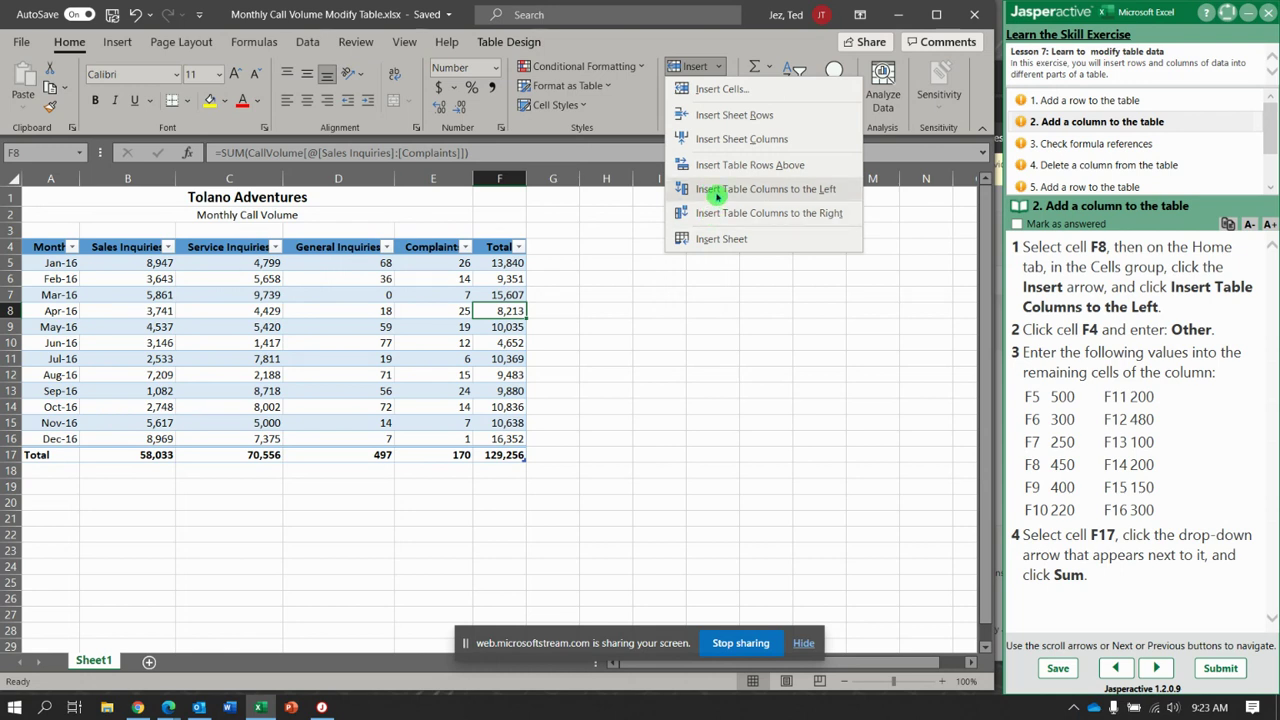
click(716, 190)
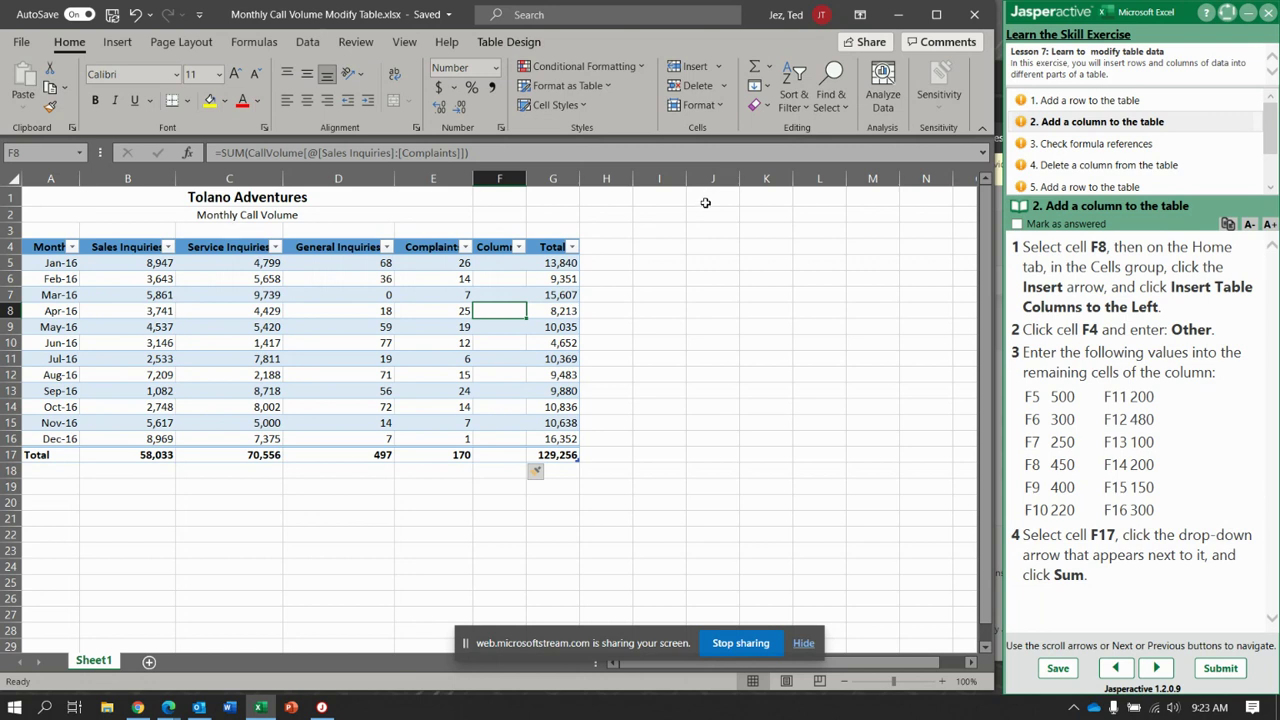
click(502, 261)
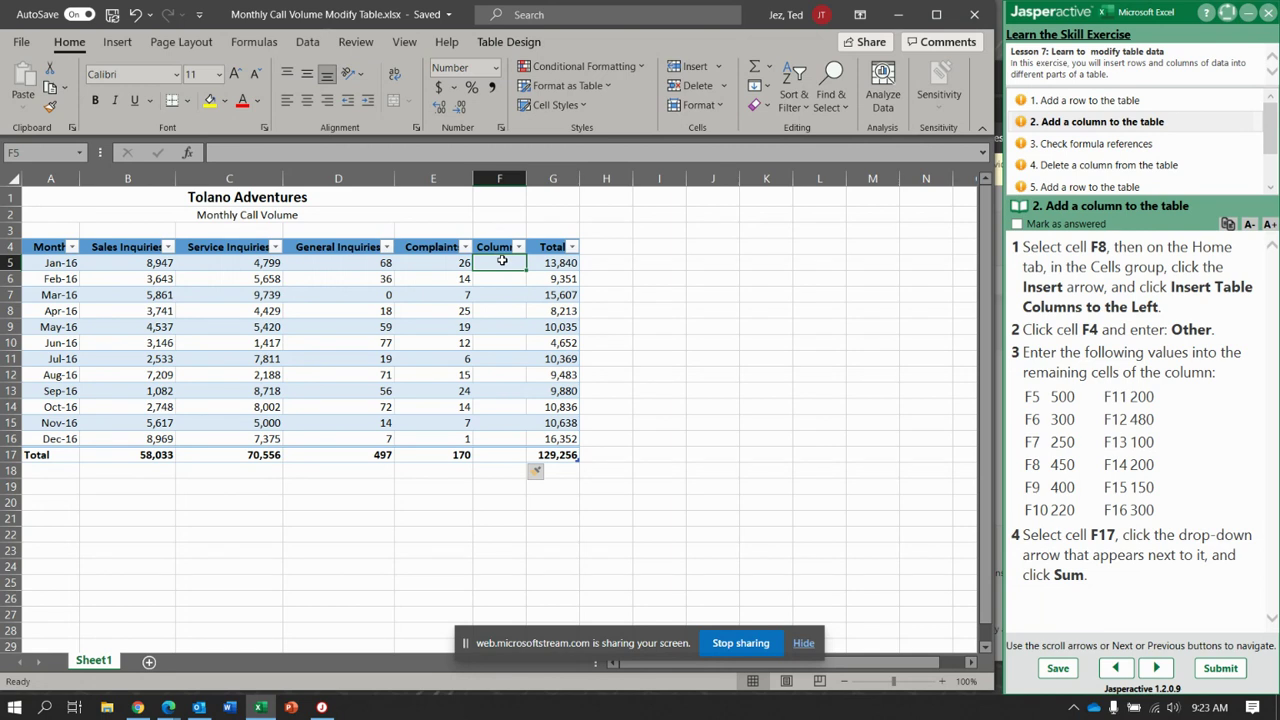
- Enter 200, 480, 100, 200 and 150 in the wrong cells, then return to Jan-16
text(200)
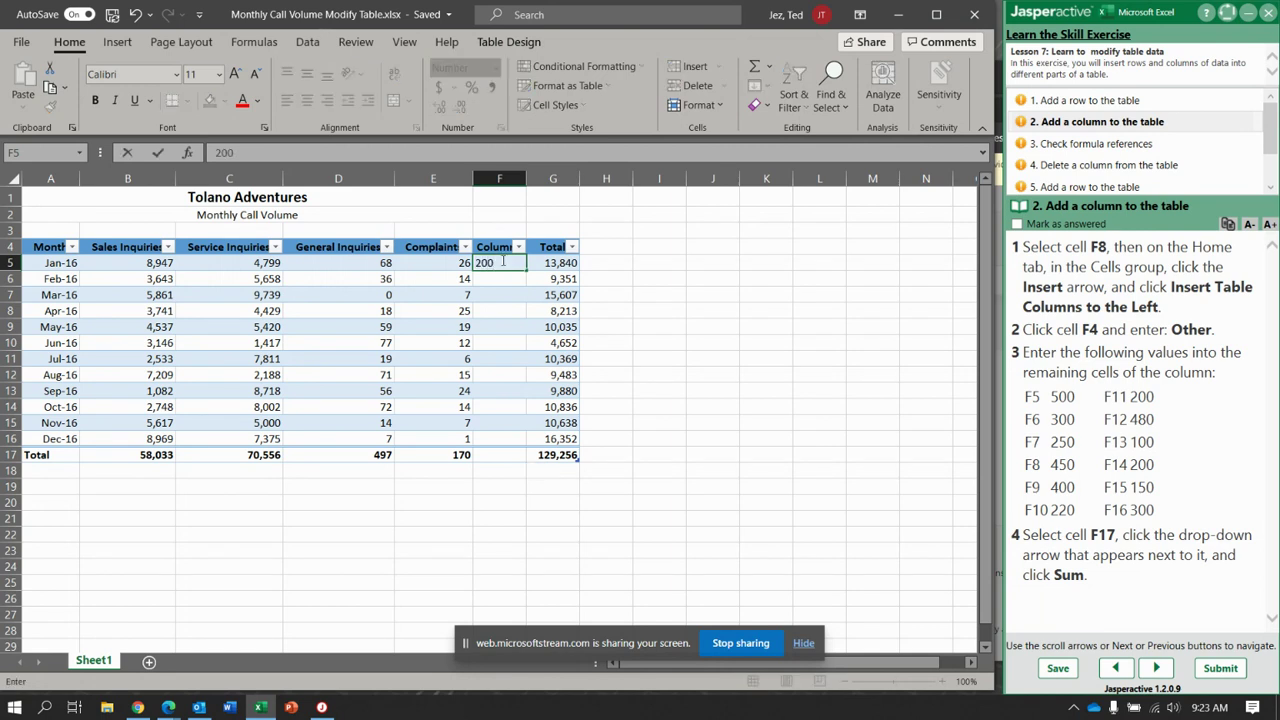
key(Return)
text(480)
key(Return)
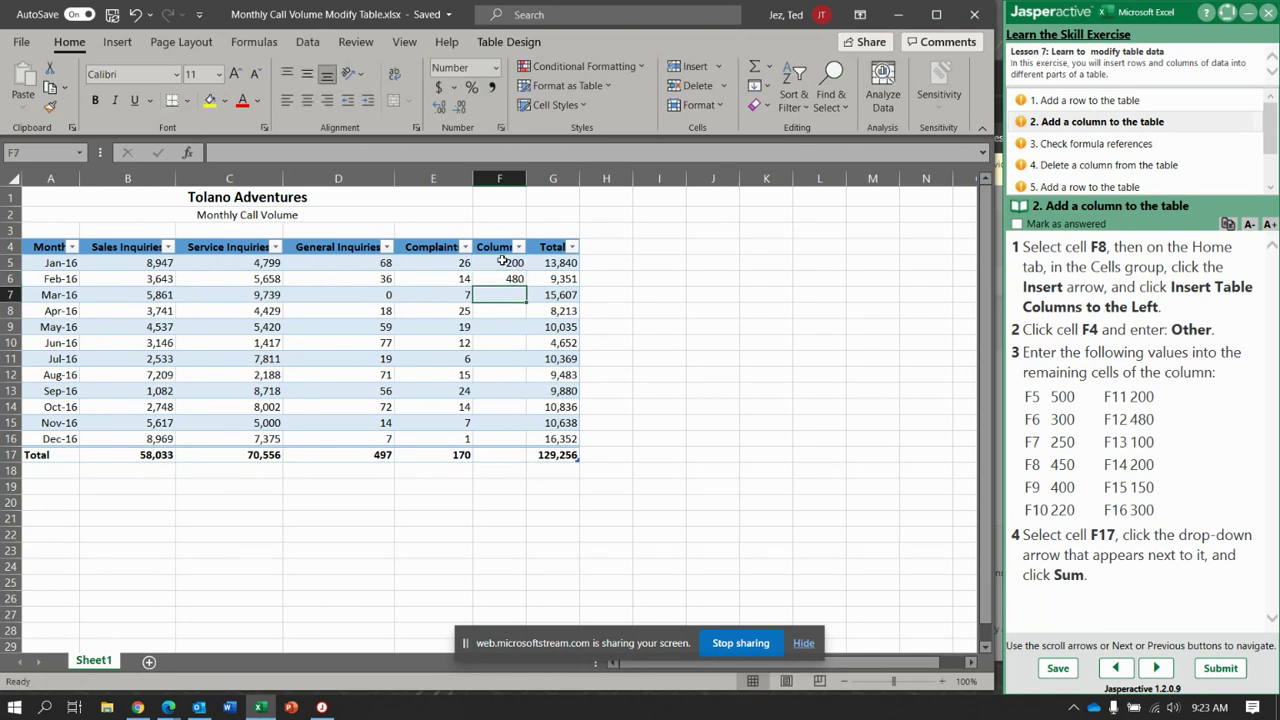
text(100)
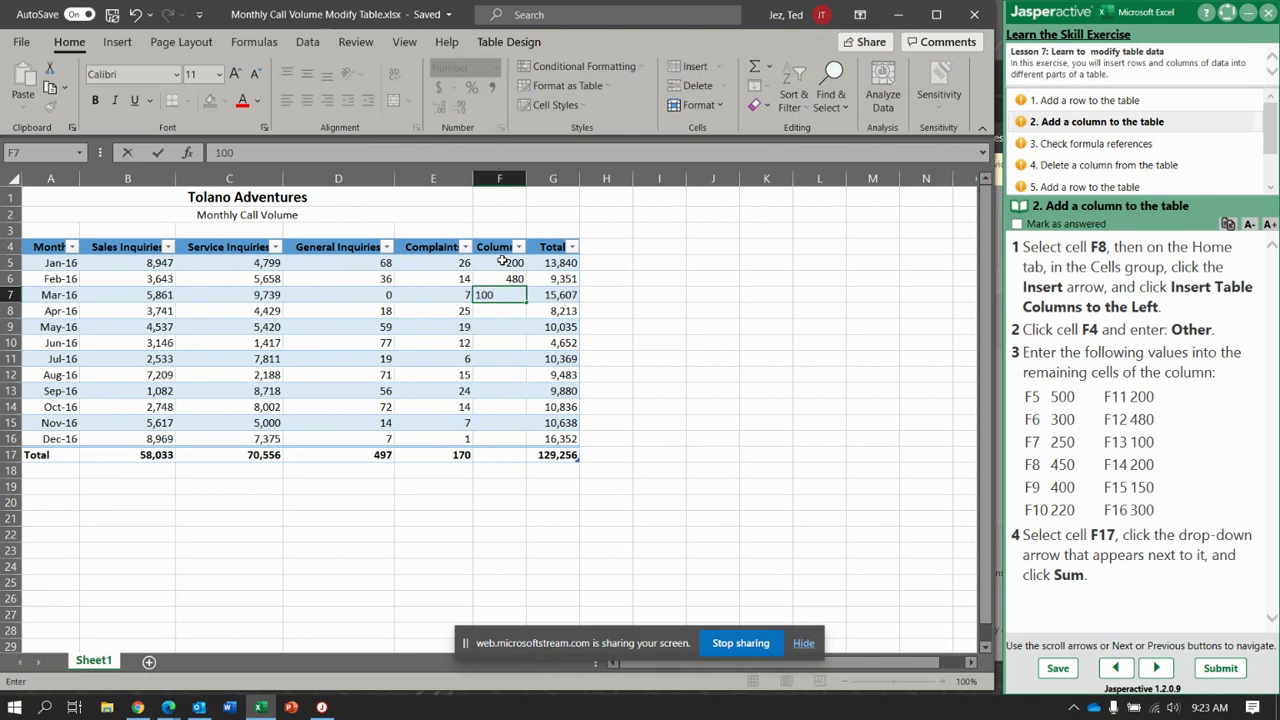
key(Return)
text(200)
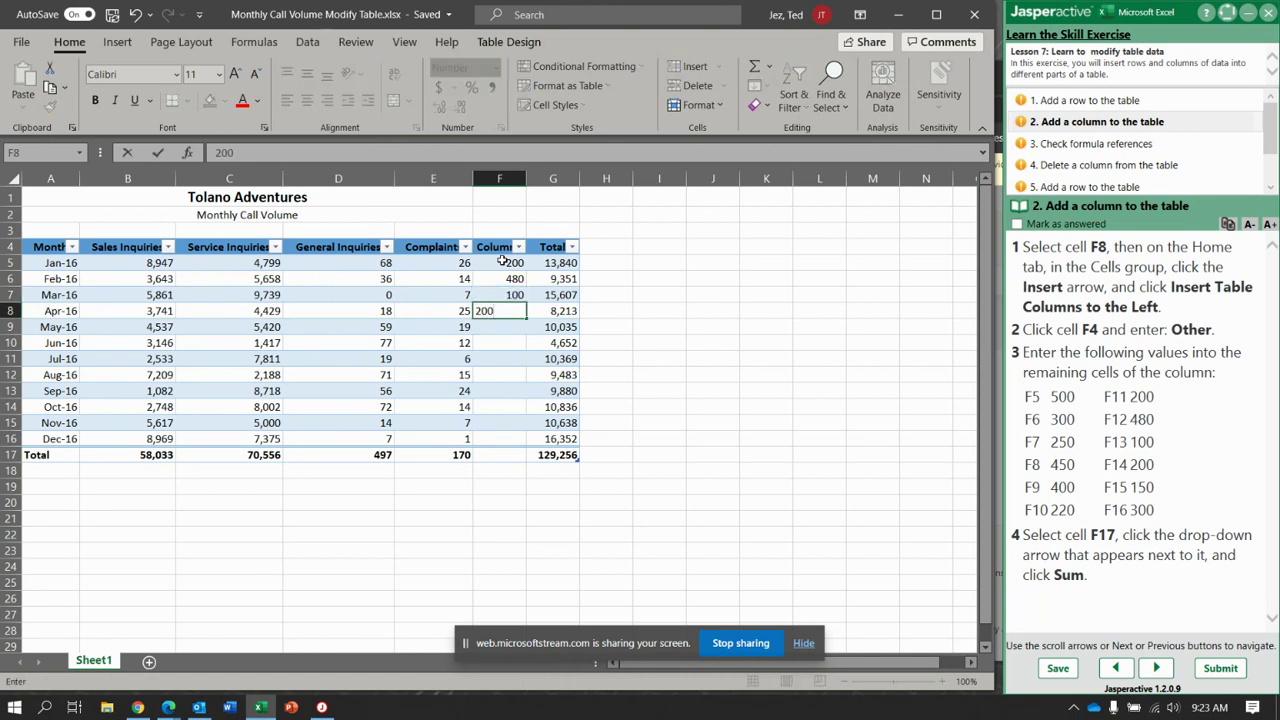
key(Return)
text(150)
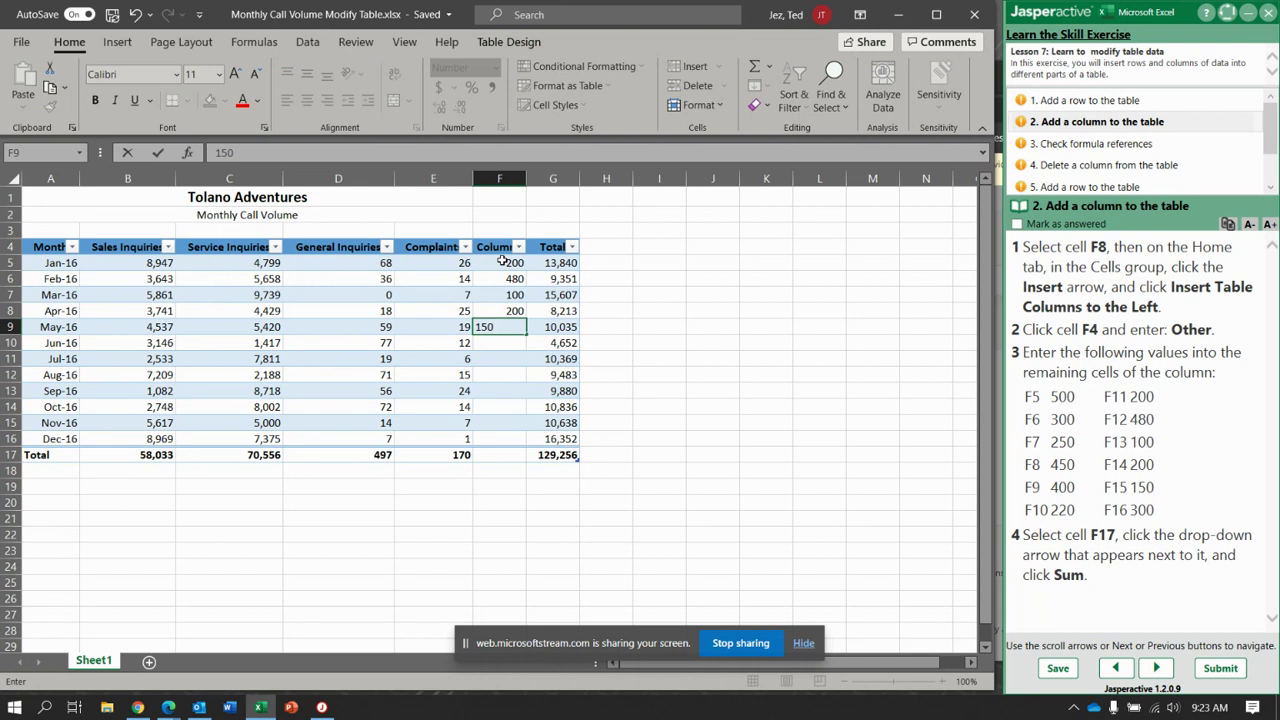
key(Up)
key(Up)
key(Up)
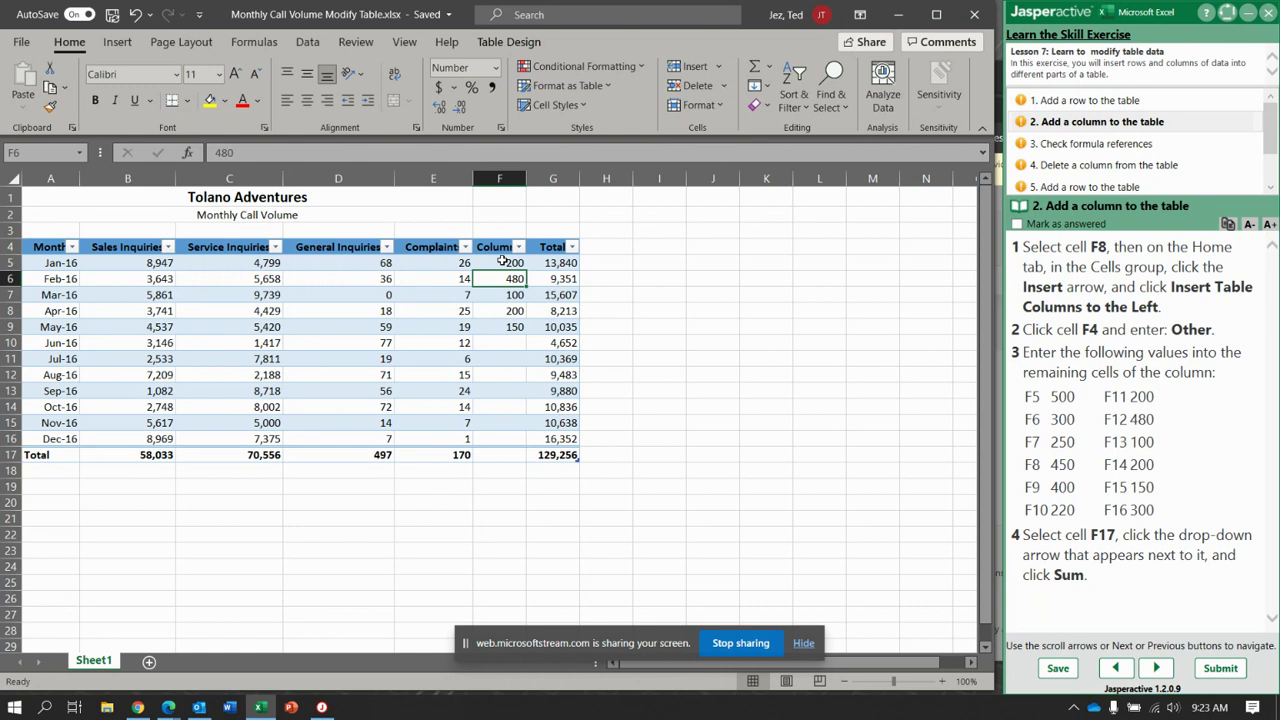
key(Up)
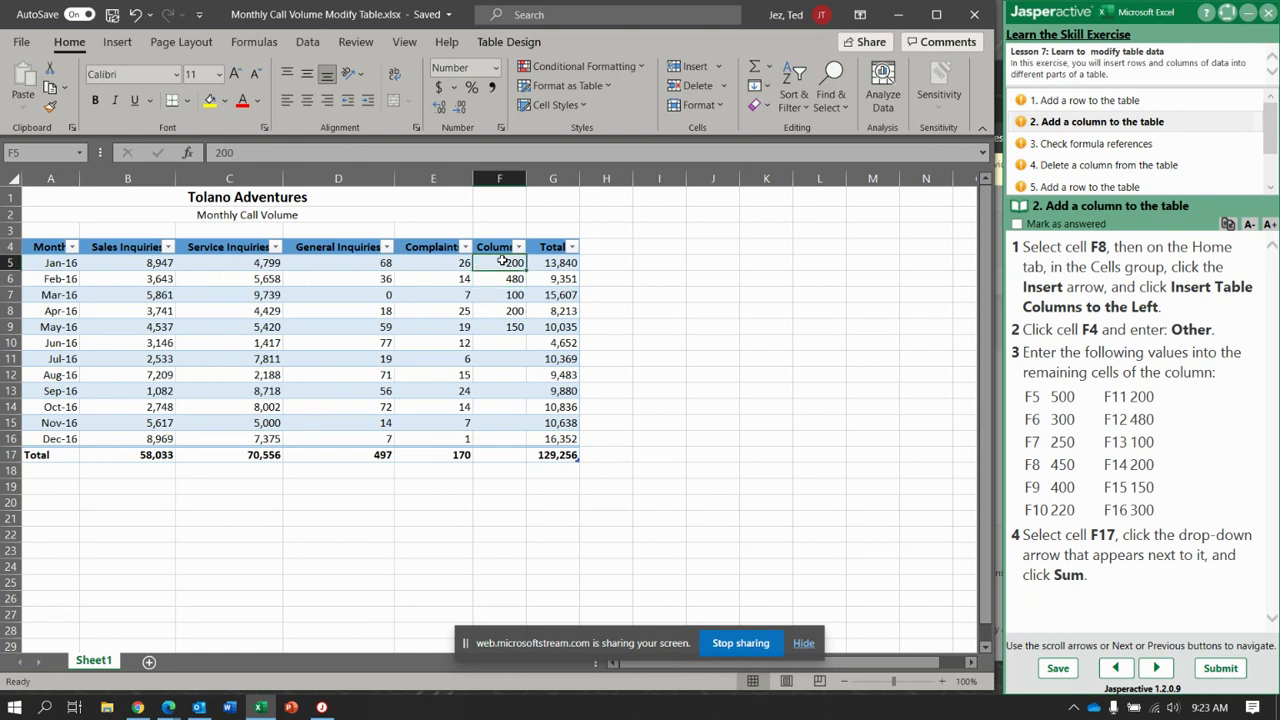
- Fill Jan-16 to Jun-16 of the new column with 500, 300, 250, 450, 400, 220
text(500)
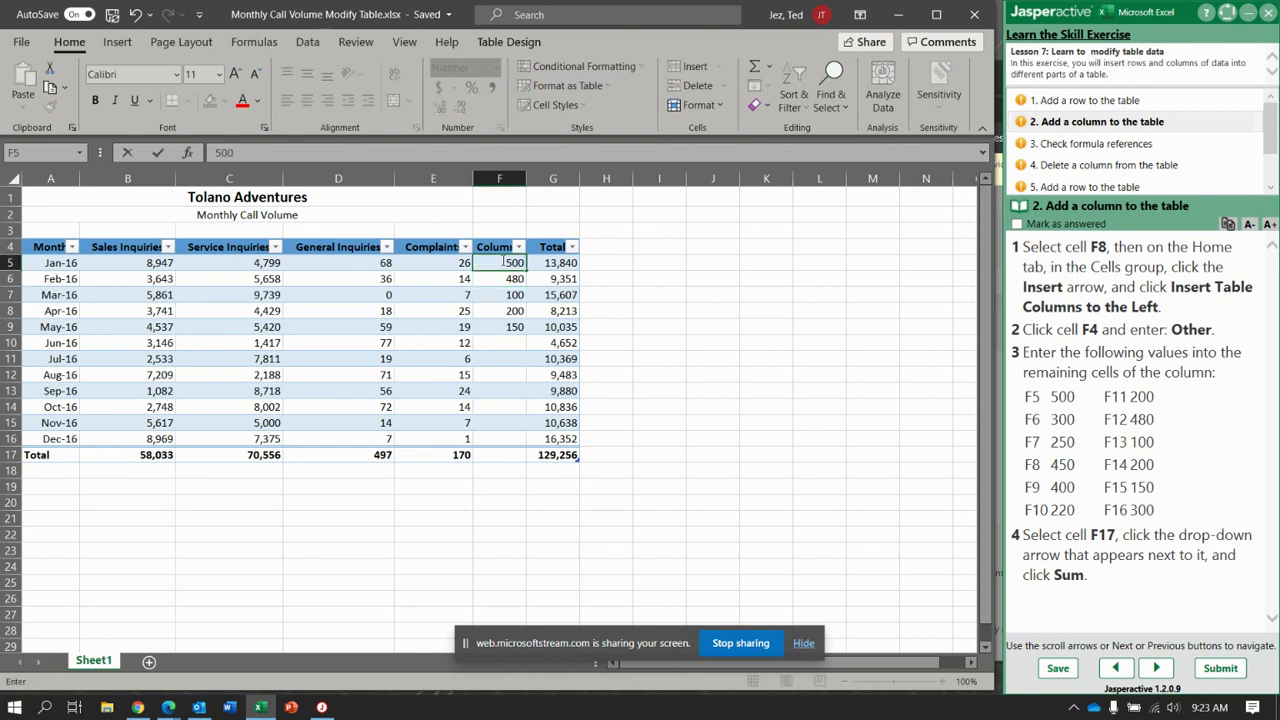
key(Return)
text(300)
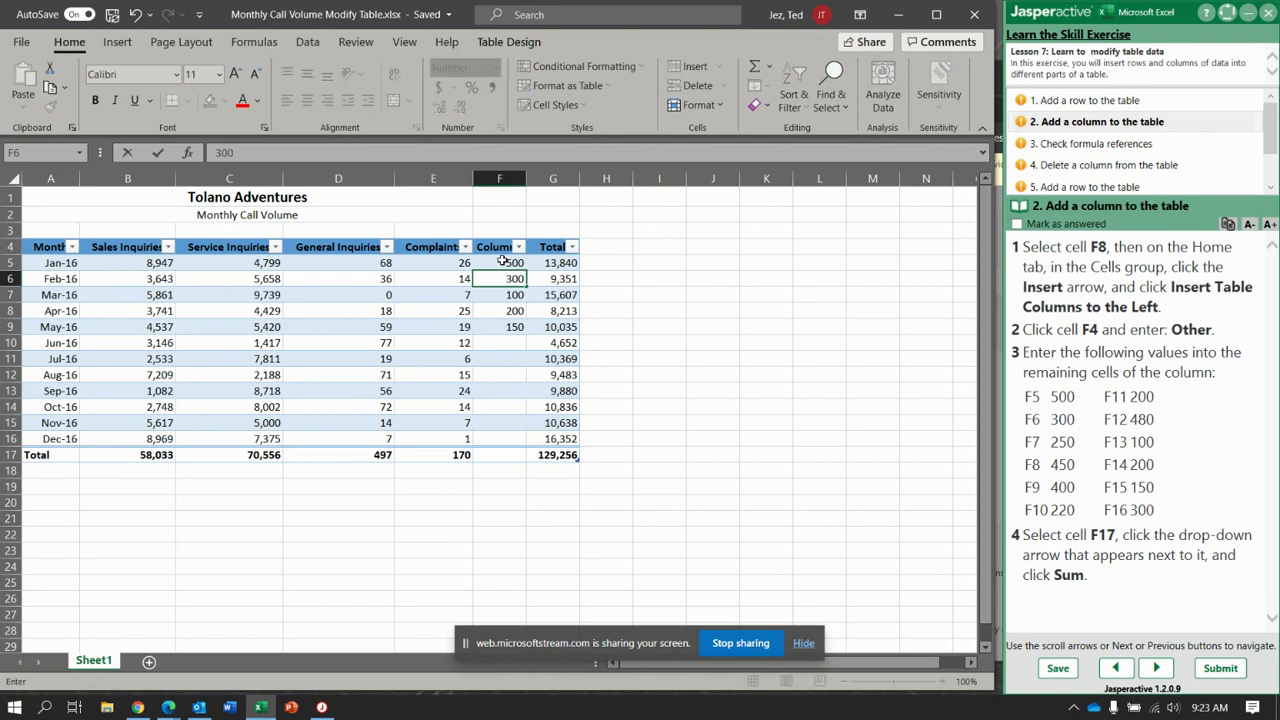
key(Return)
text(25)
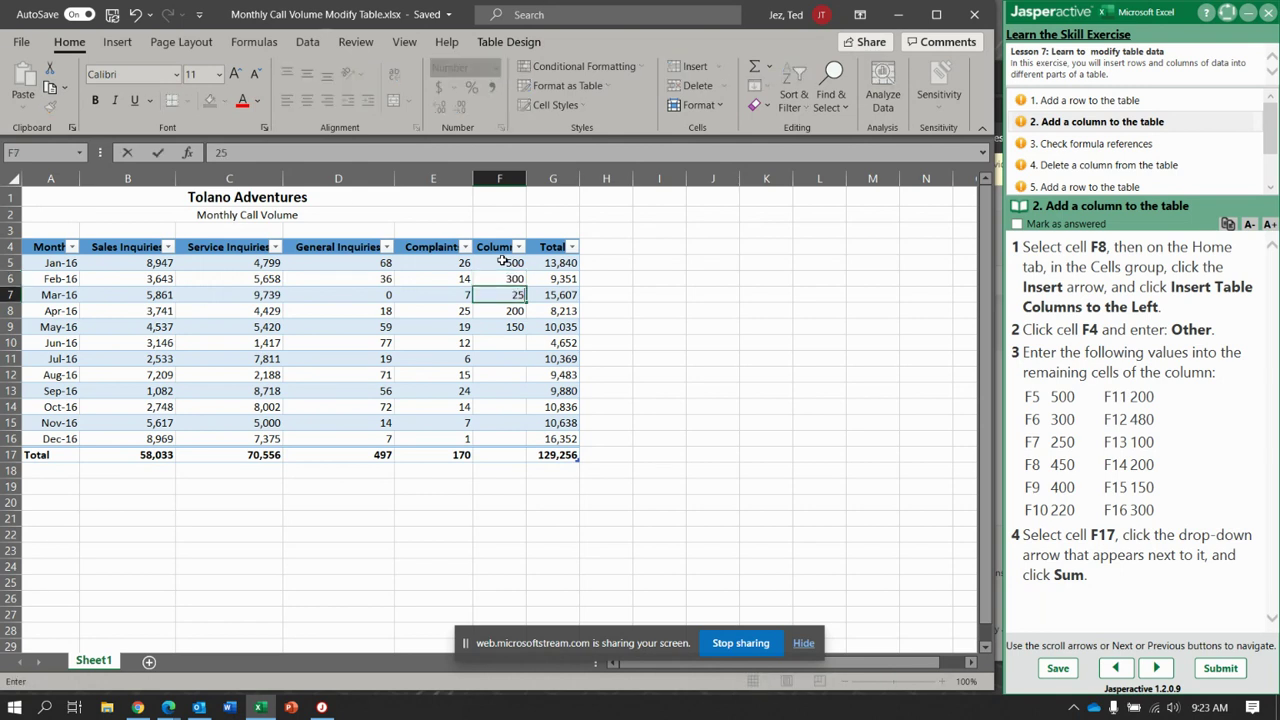
text(0)
key(Return)
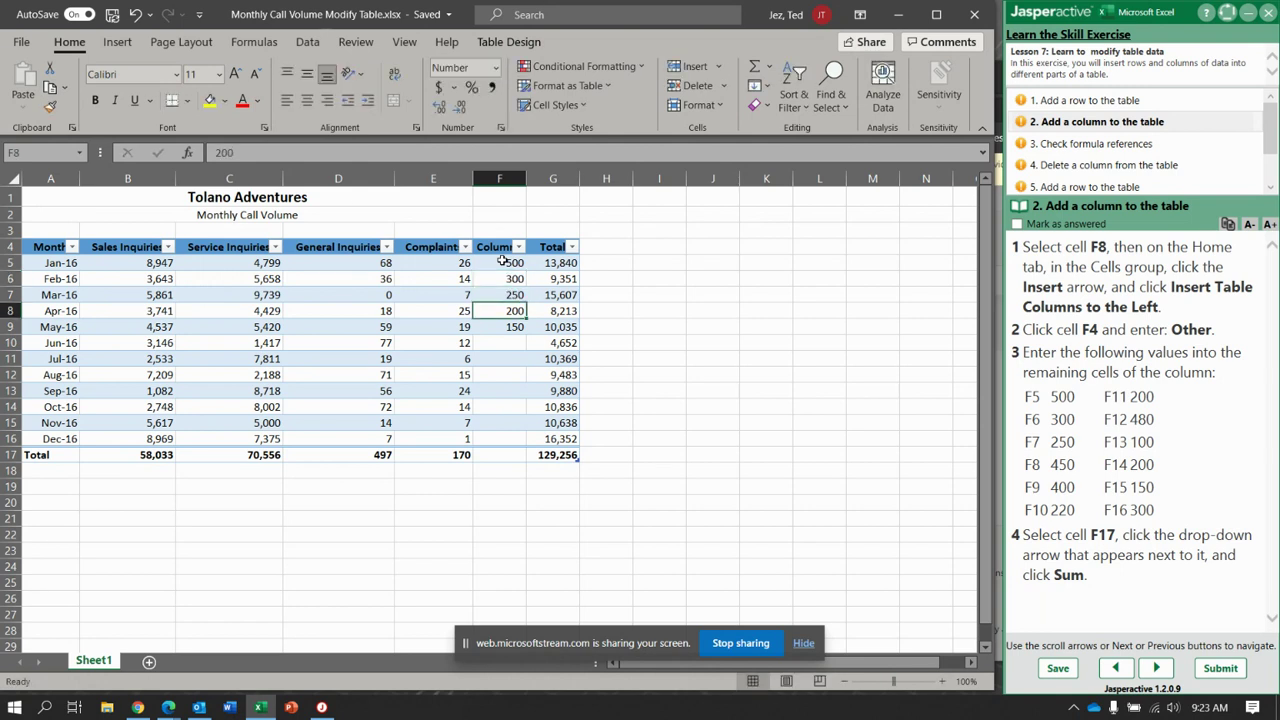
text(450)
key(Return)
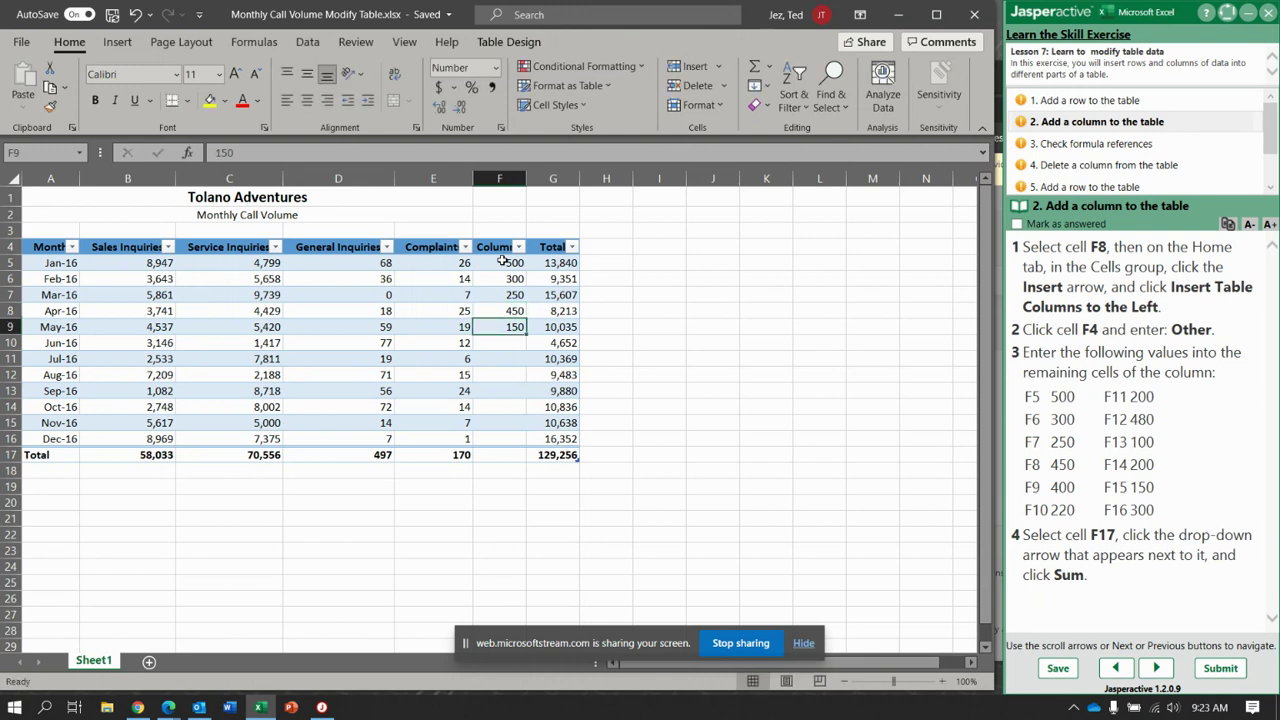
text(400)
key(Return)
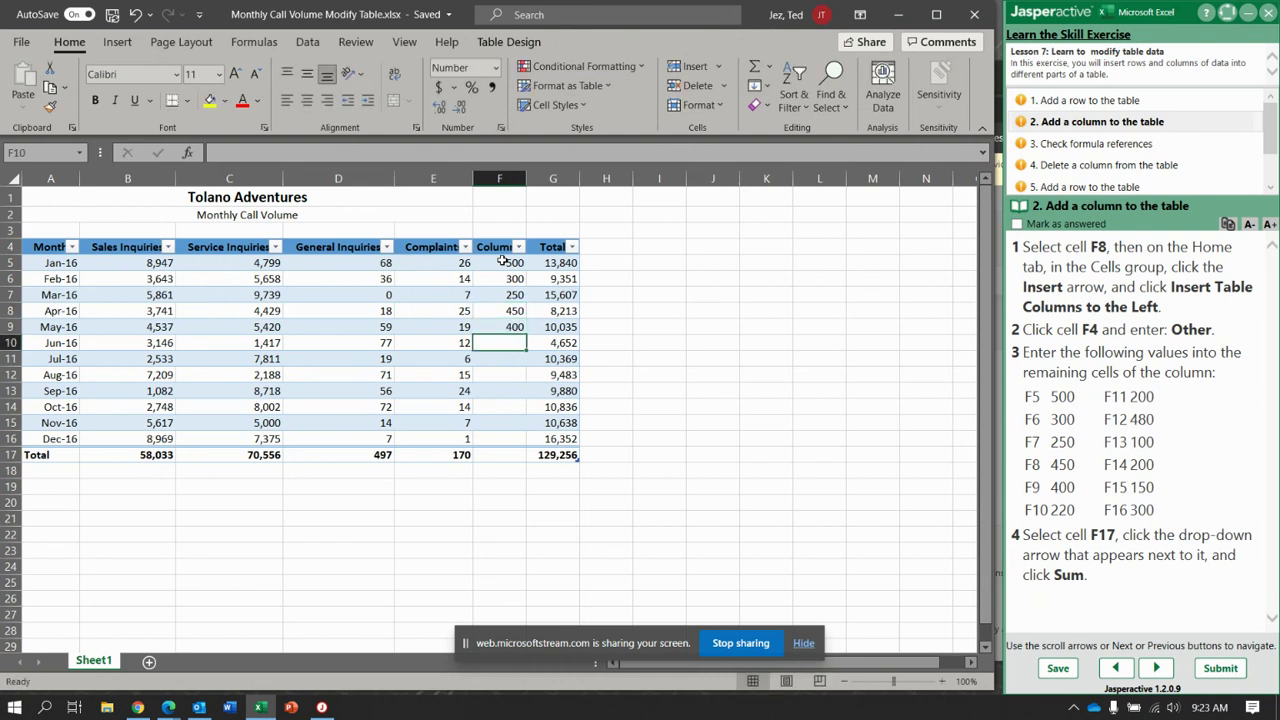
text(220)
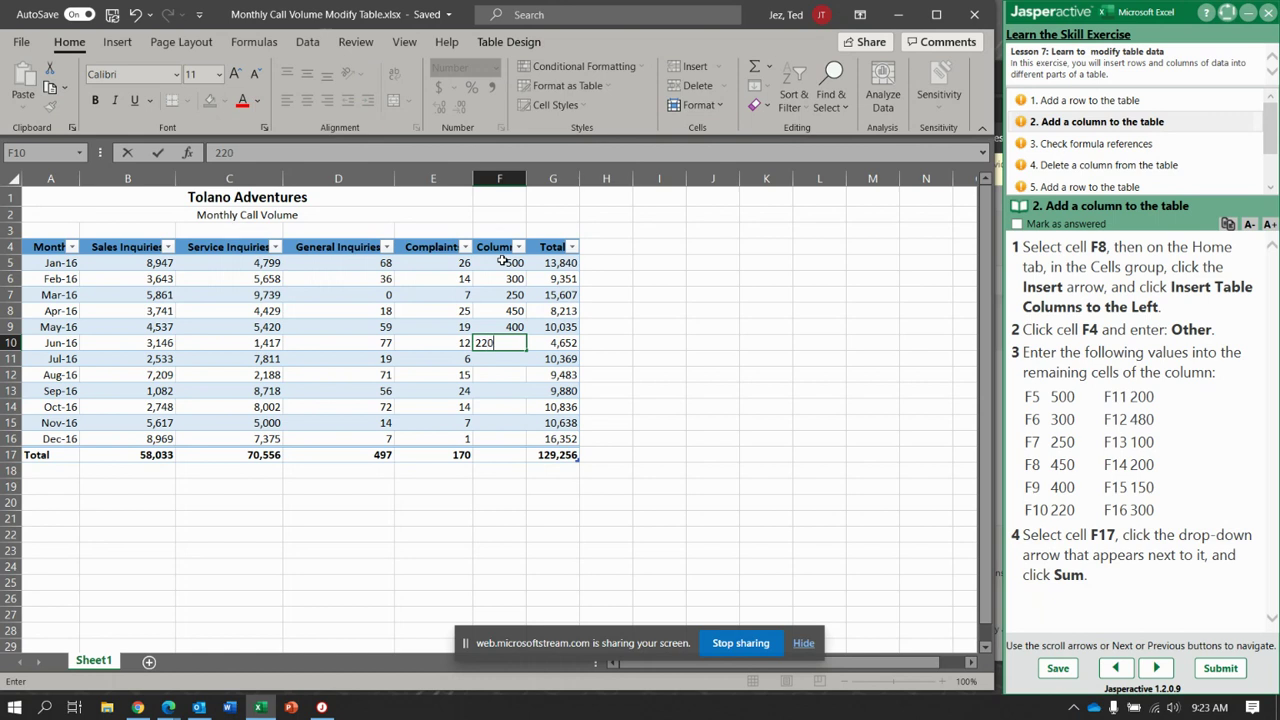
key(Return)
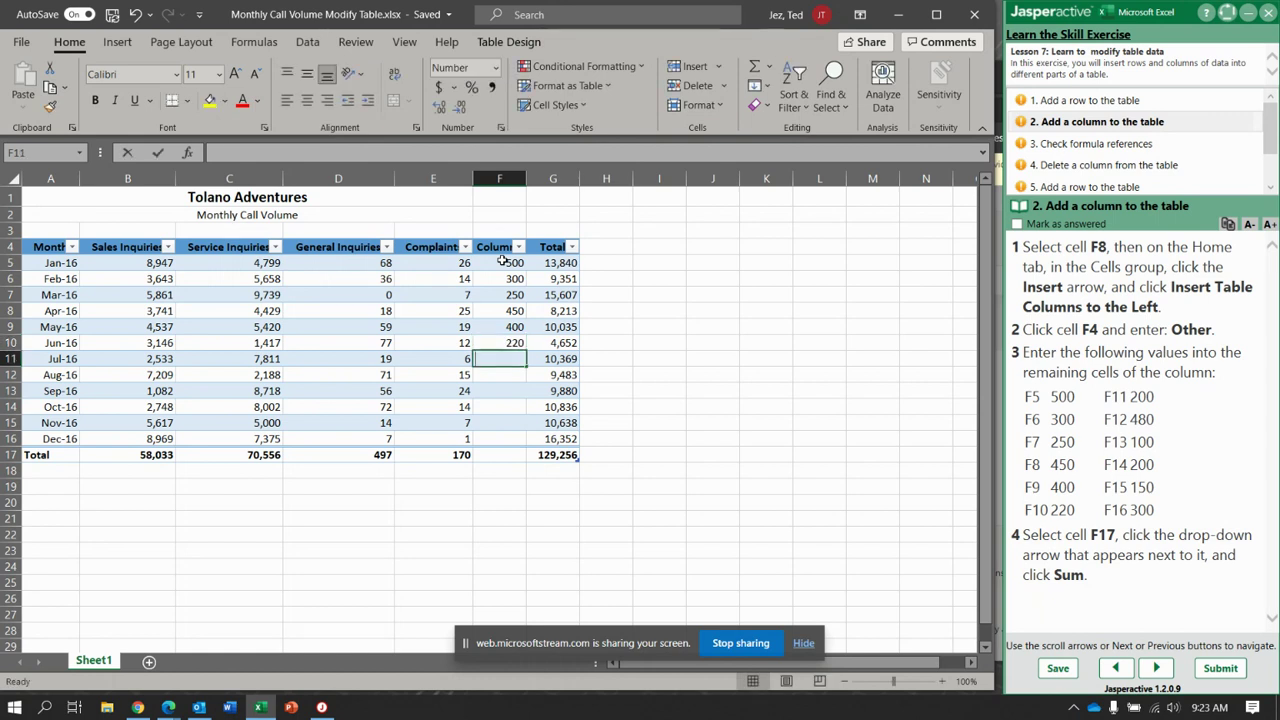
- Fill Jul-16 to Dec-16 of the new column with 200, 480, 100, 200, 150, 300
text(200)
key(Return)
text(480)
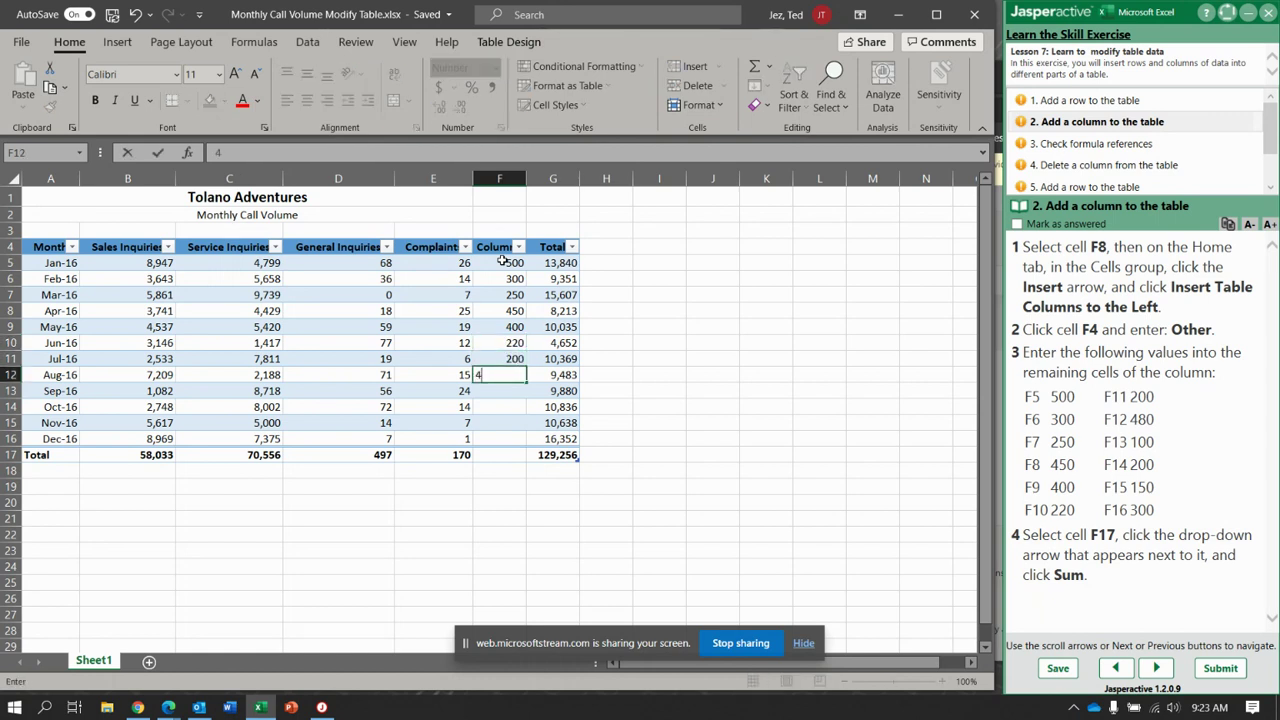
key(Return)
text(100)
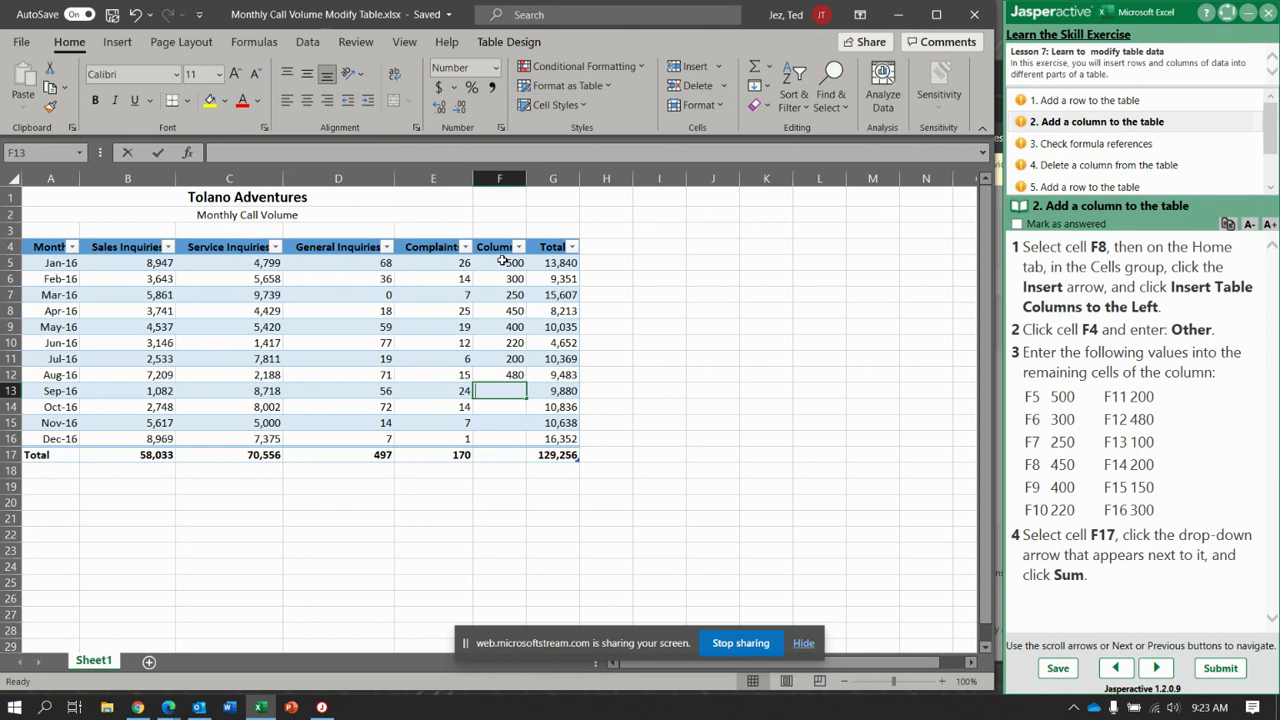
key(Return)
text(200)
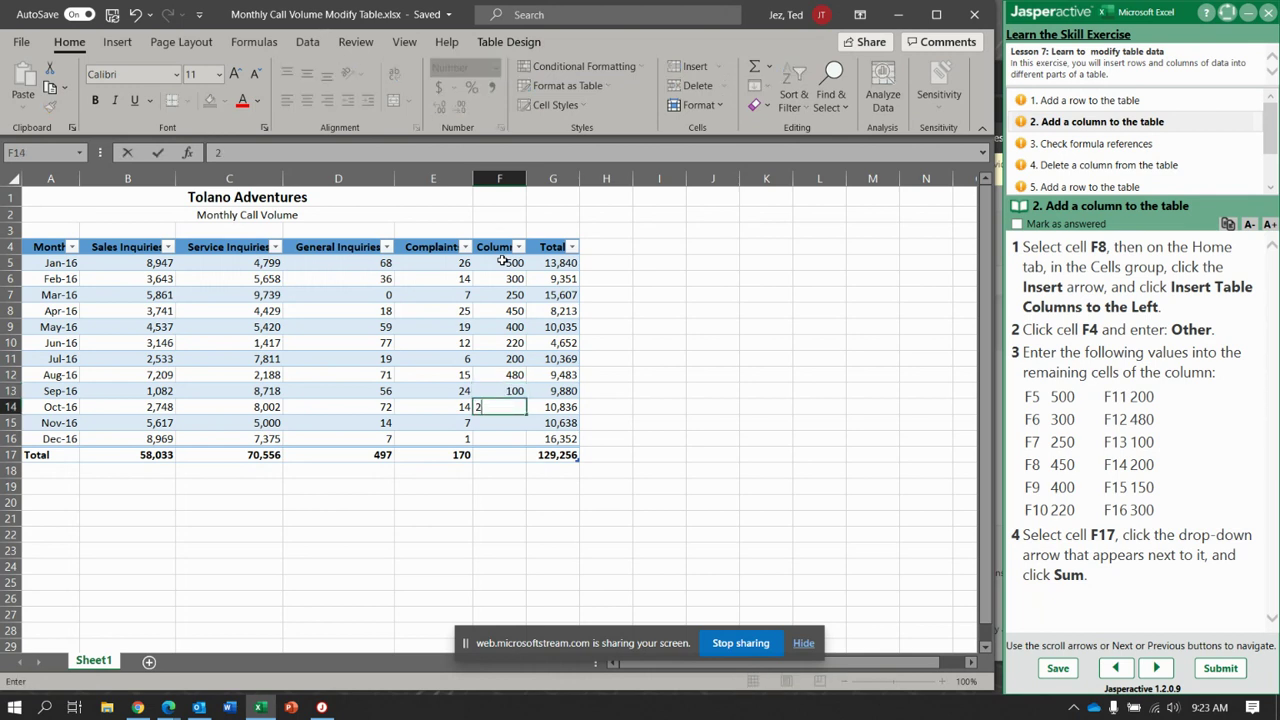
key(Return)
text(150)
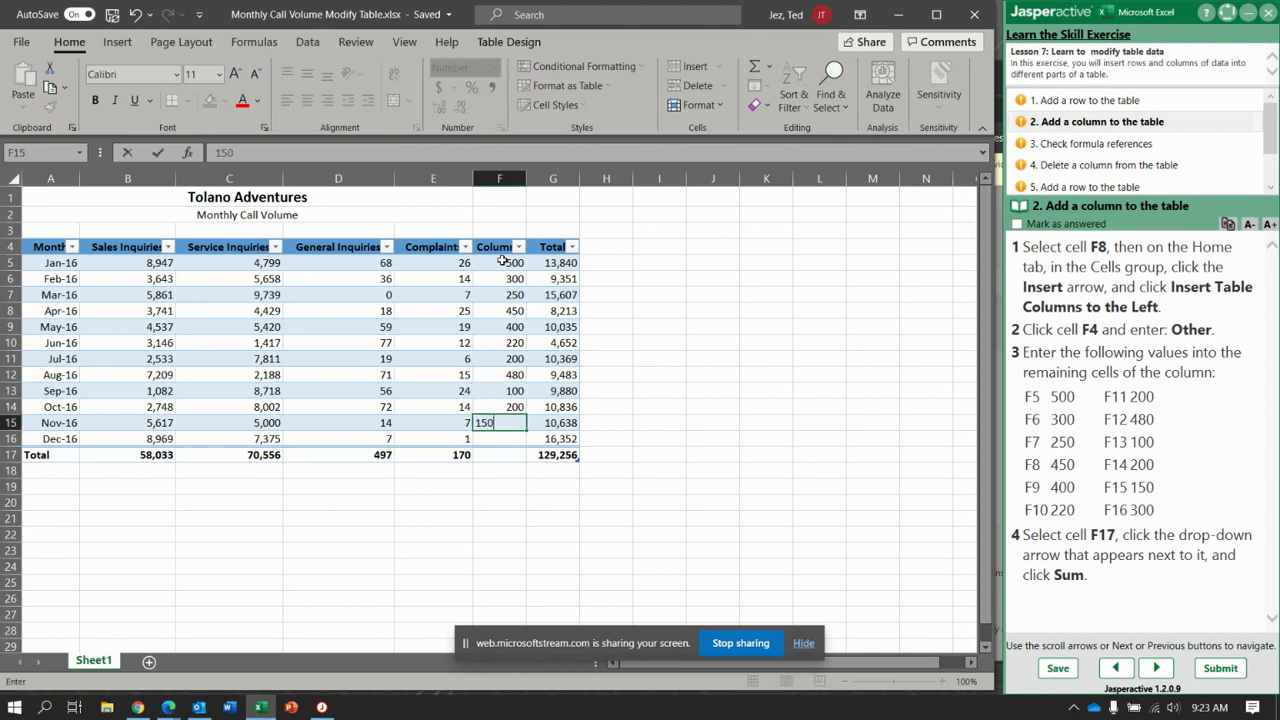
key(Return)
text(300)
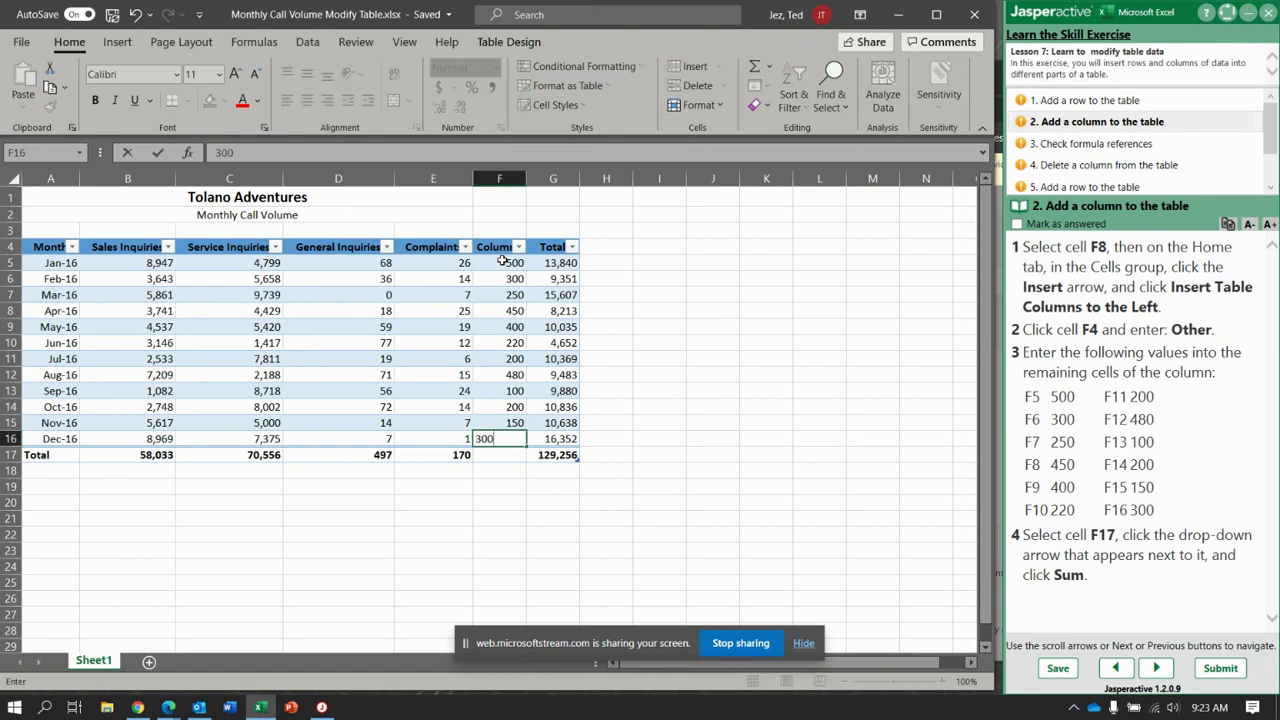
key(Return)
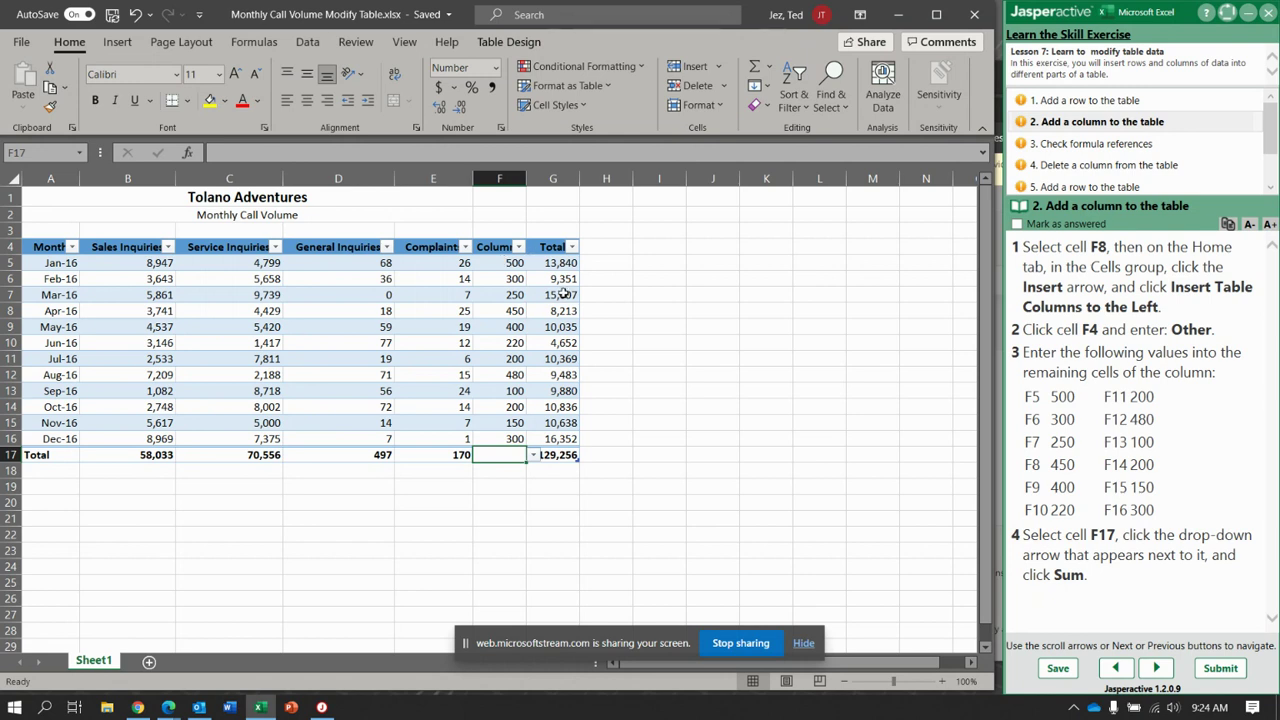
- Set F17's total-row function to Sum, showing 3,550, and advance the exercise
click(533, 455)
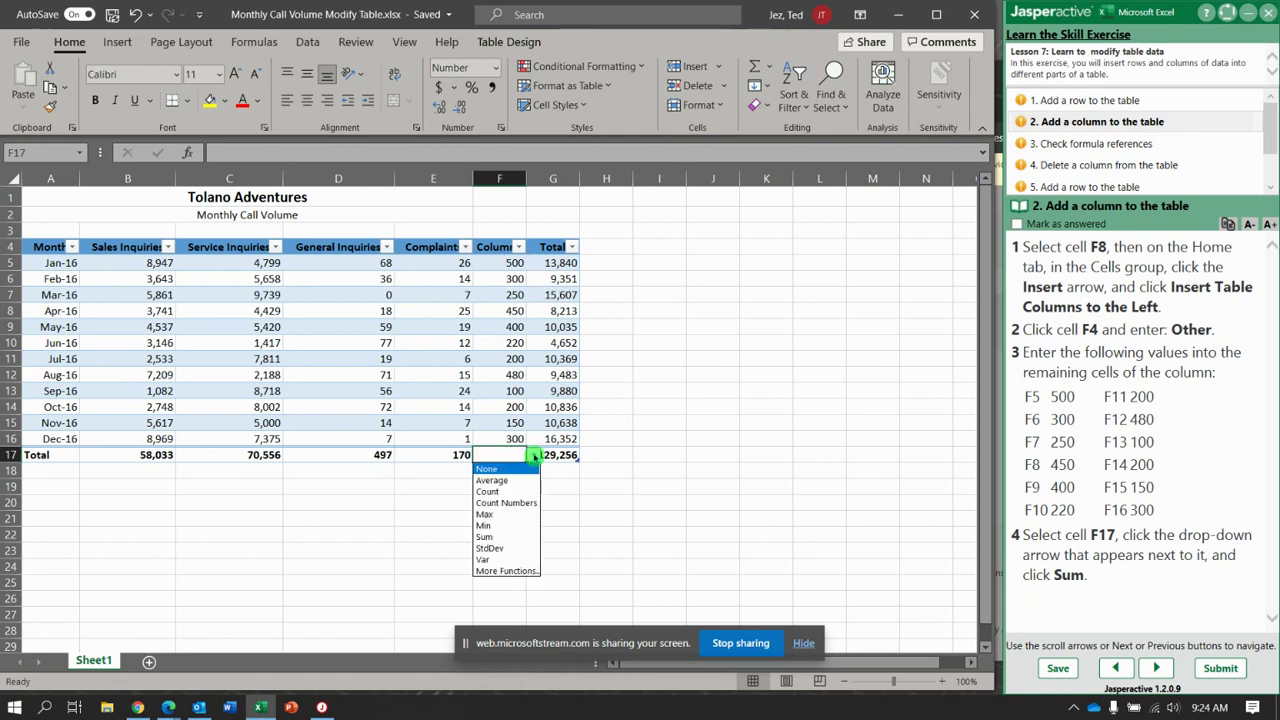
click(497, 537)
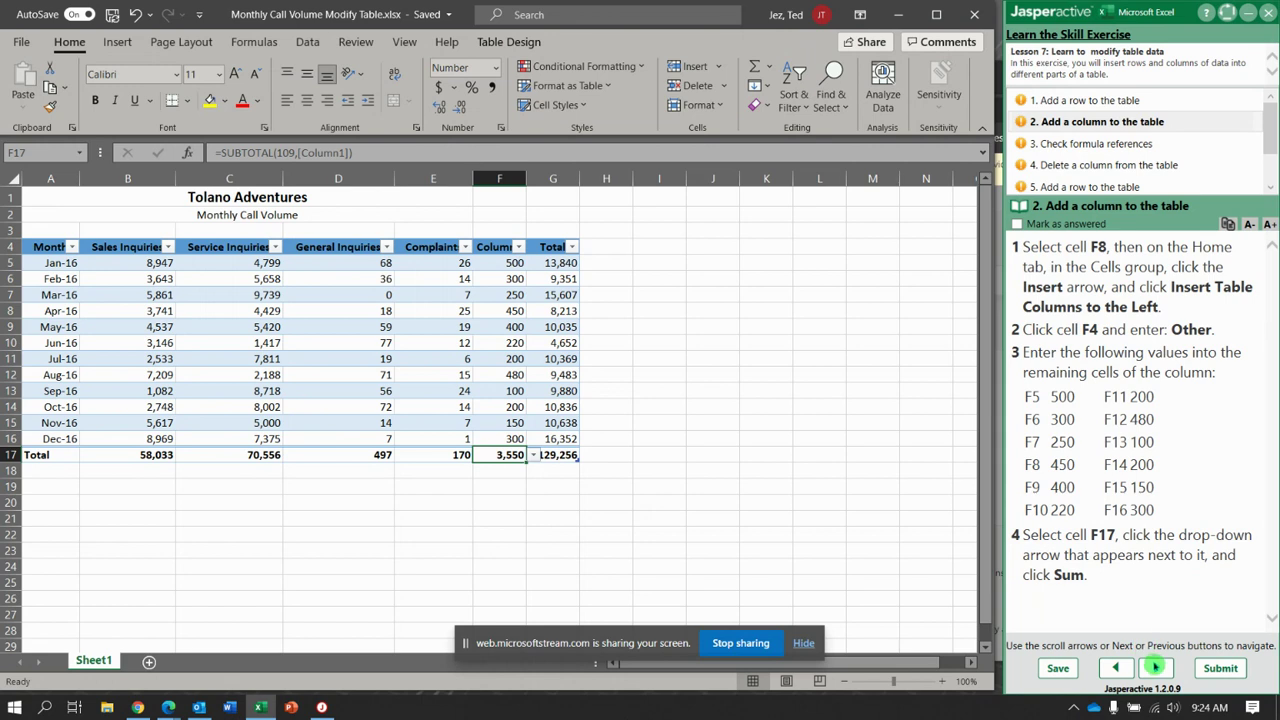
click(1156, 667)
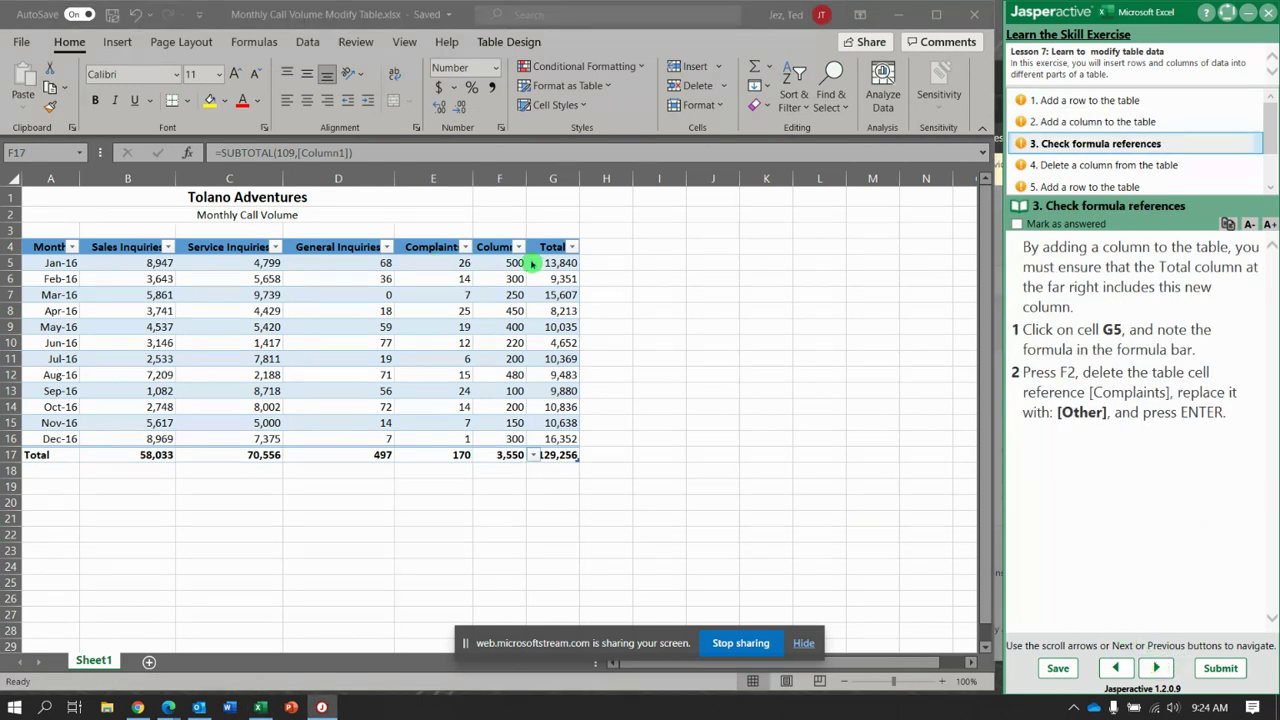
- Select the Jan-16 Total cell G5 to view its SUM formula
click(568, 265)
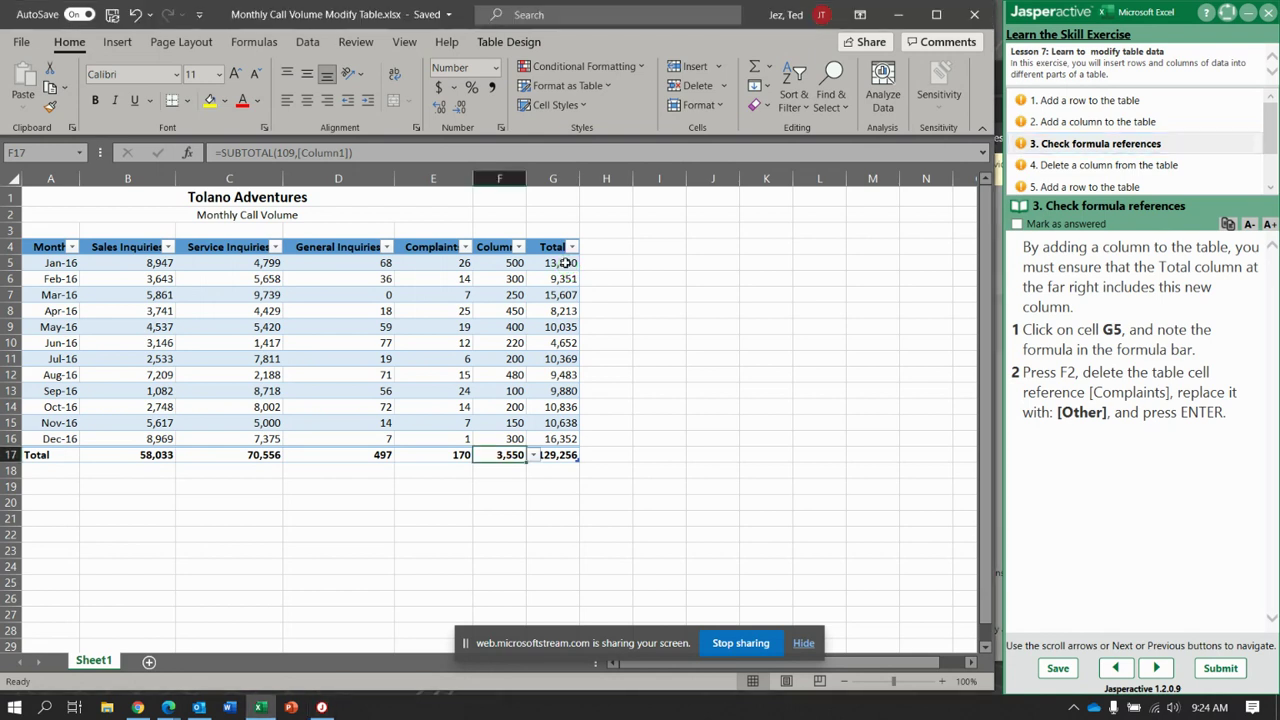
key(F2)
click(566, 262)
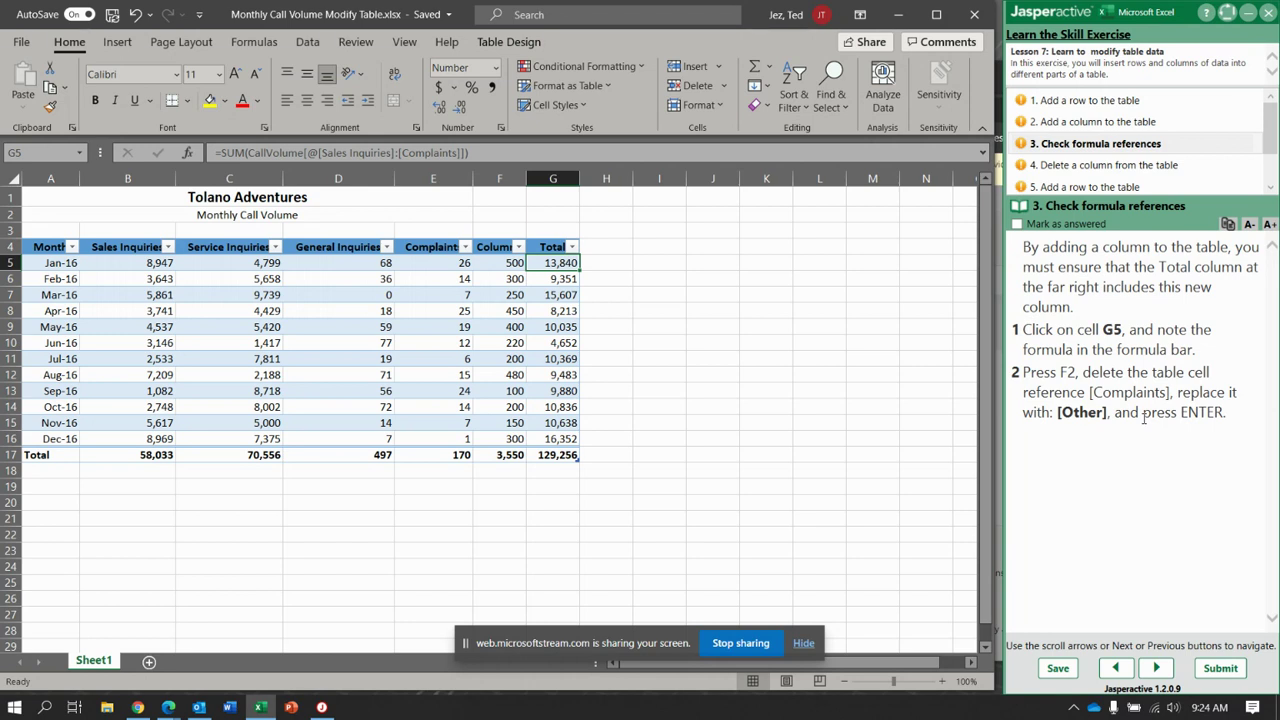
- In G5's formula, delete the Complaints reference and retype ':[Complaints]'
key(F2)
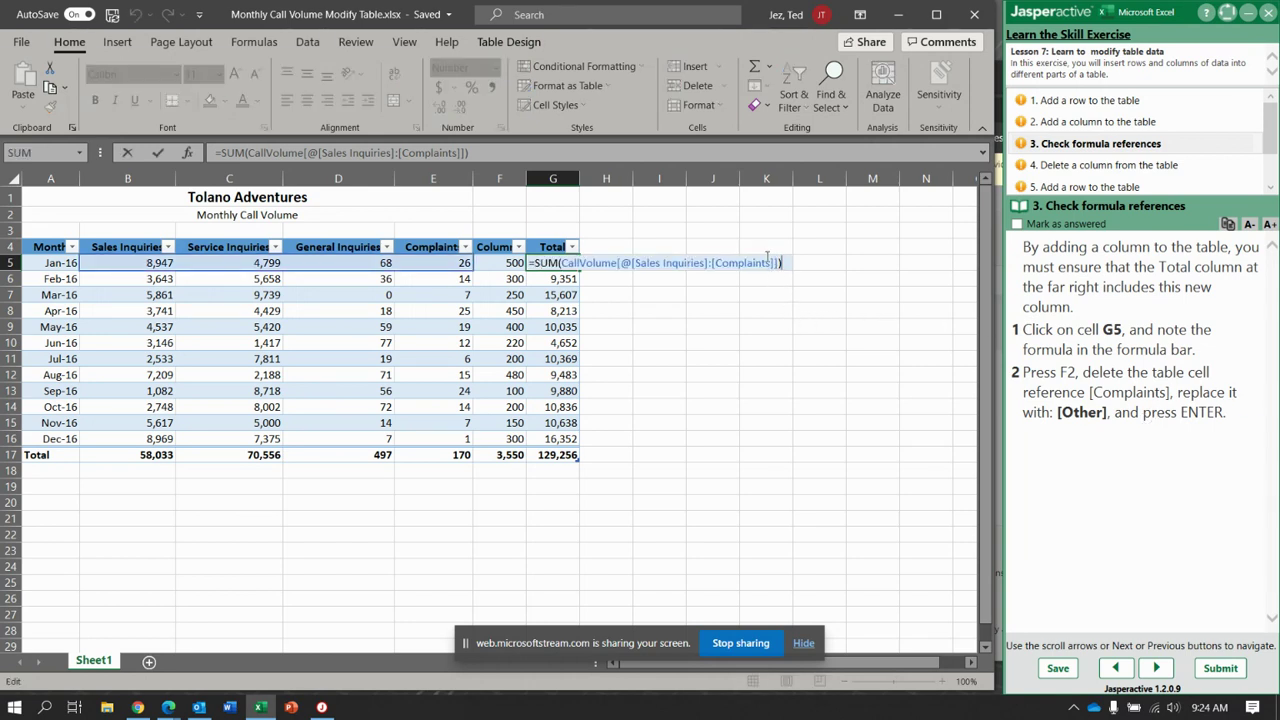
key(Left)
key(Left)
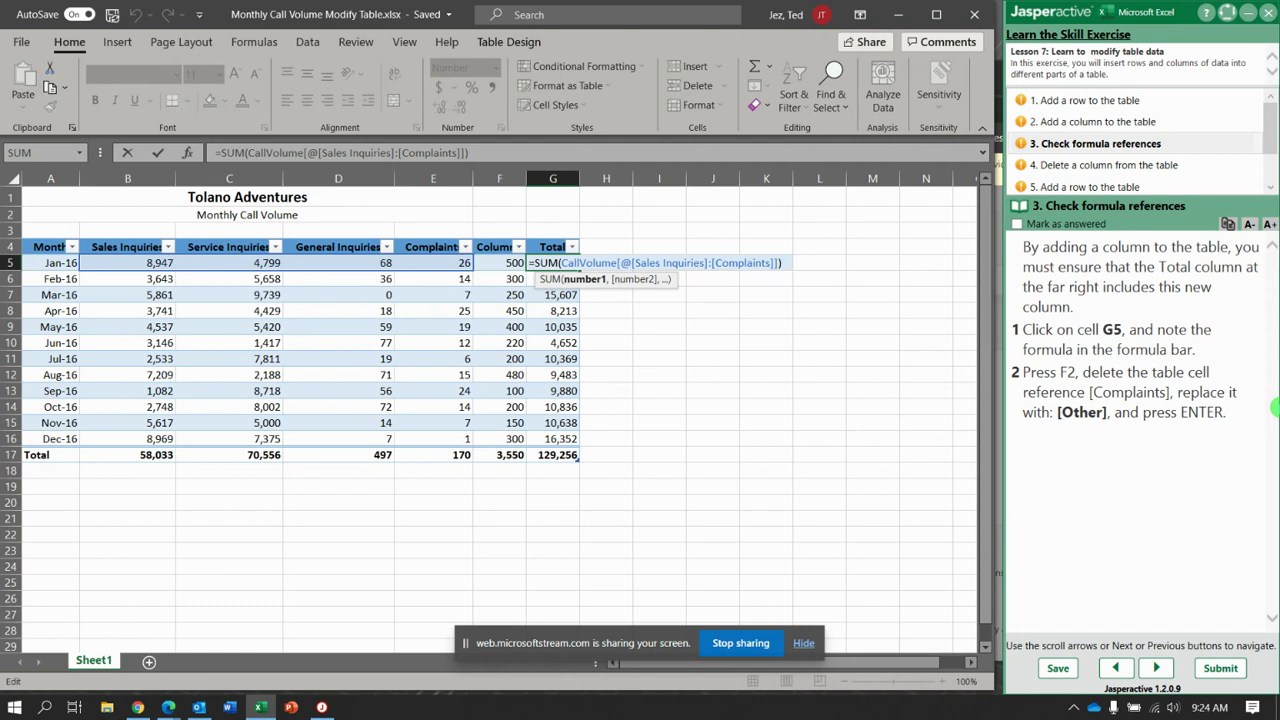
key(BackSpace)
key(BackSpace)
key(BackSpace)
key(BackSpace)
key(BackSpace)
key(BackSpace)
key(BackSpace)
key(BackSpace)
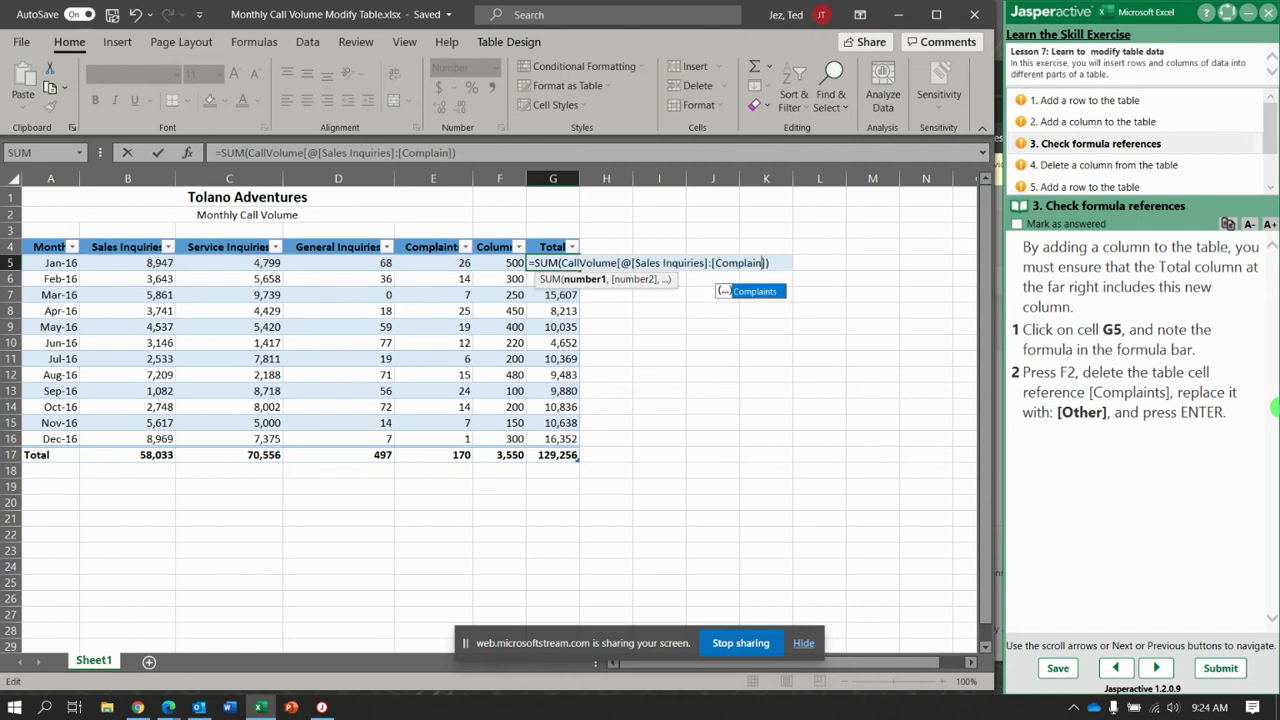
key(BackSpace)
key(BackSpace)
key(BackSpace)
key(BackSpace)
key(BackSpace)
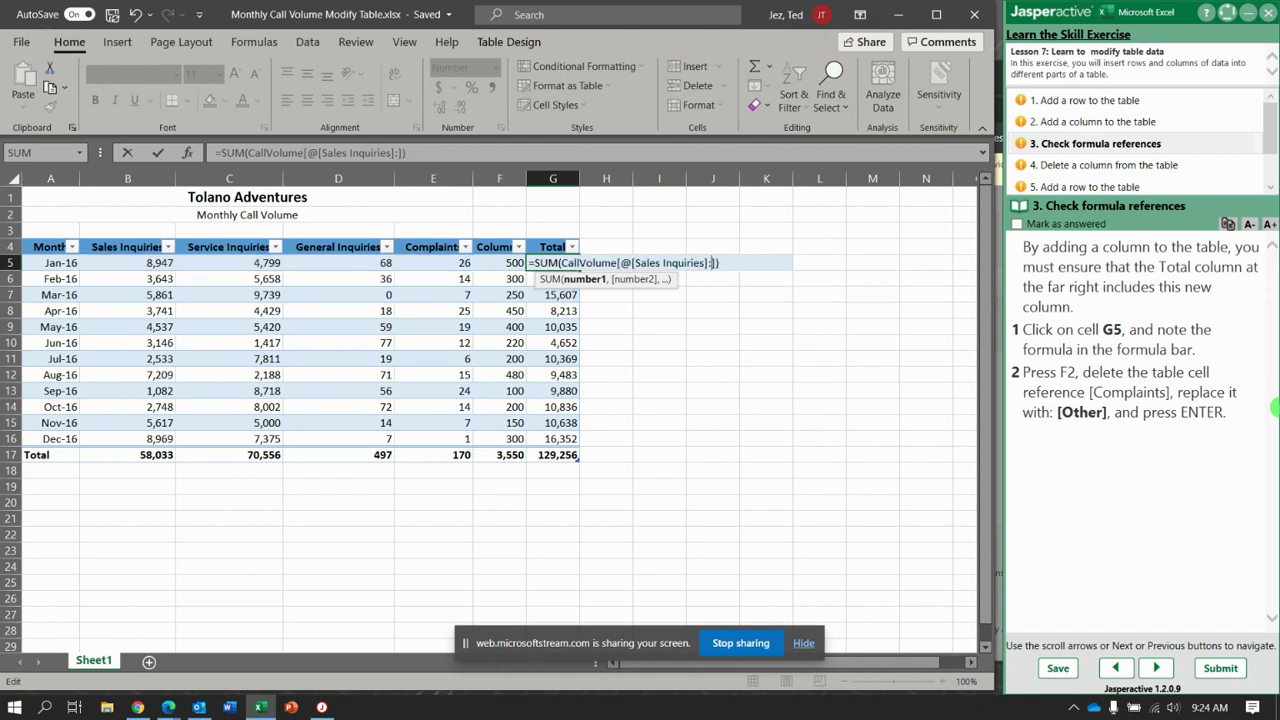
key(BackSpace)
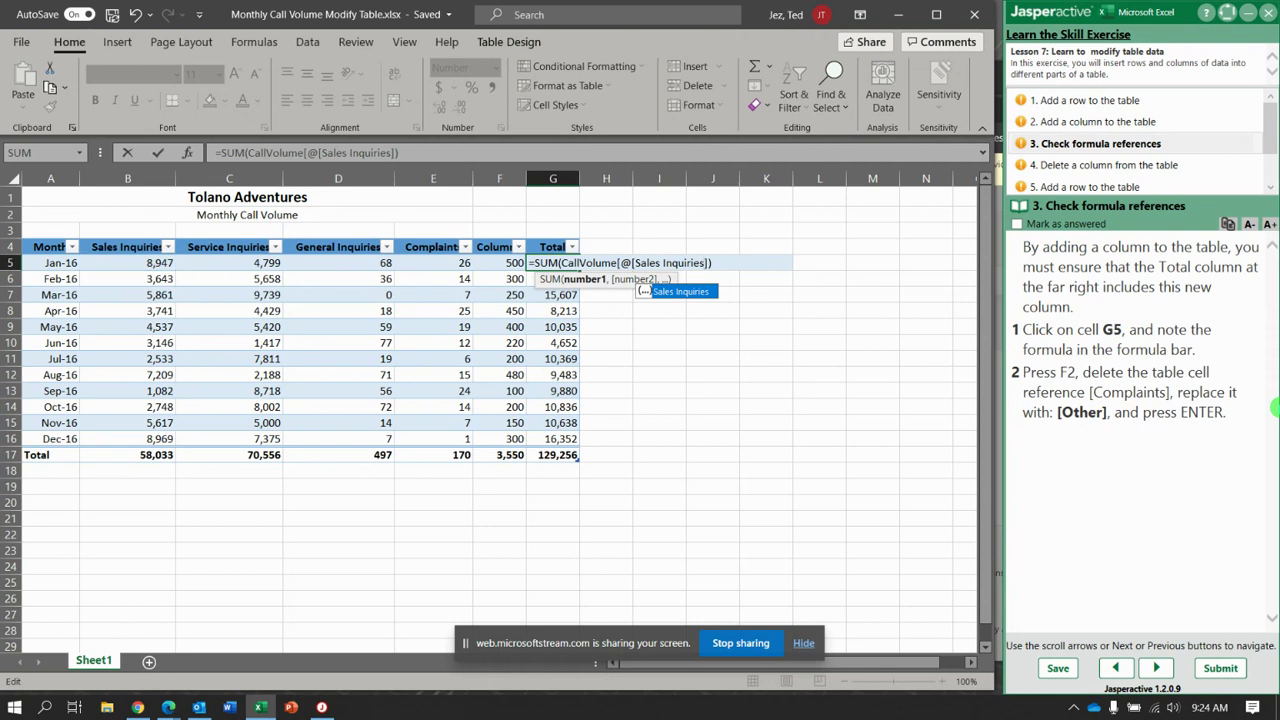
text(])
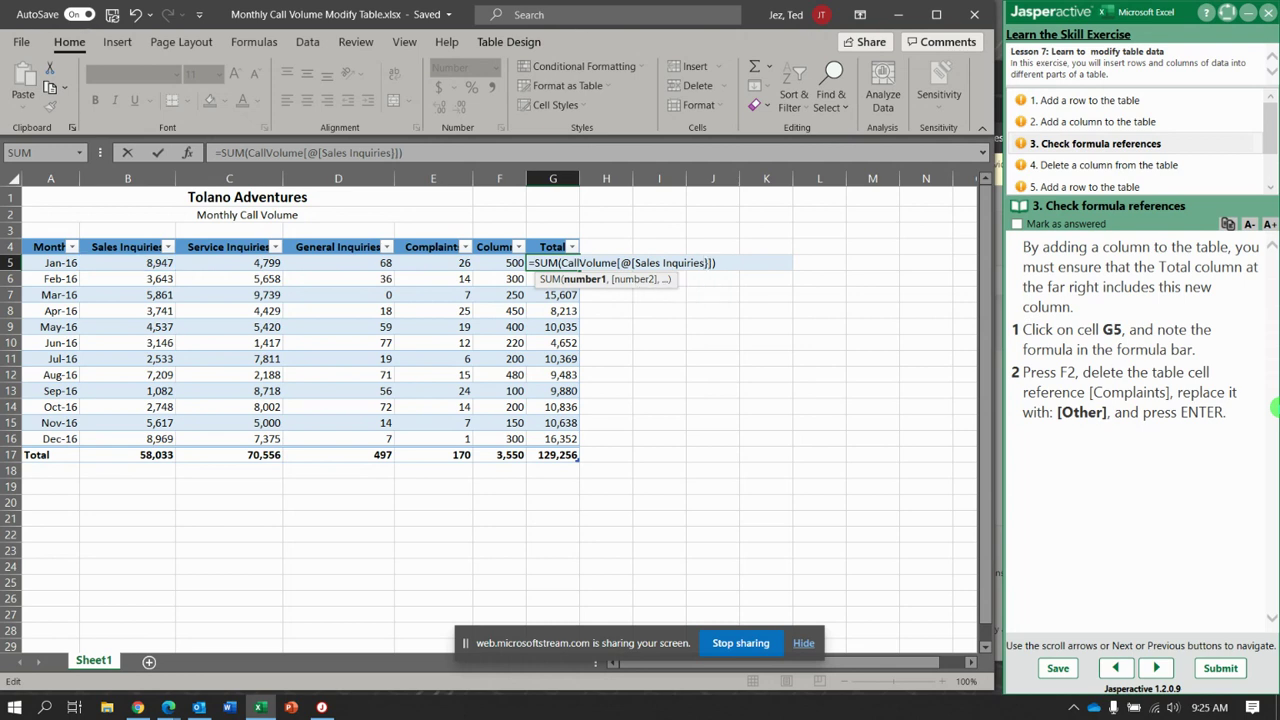
key(Left)
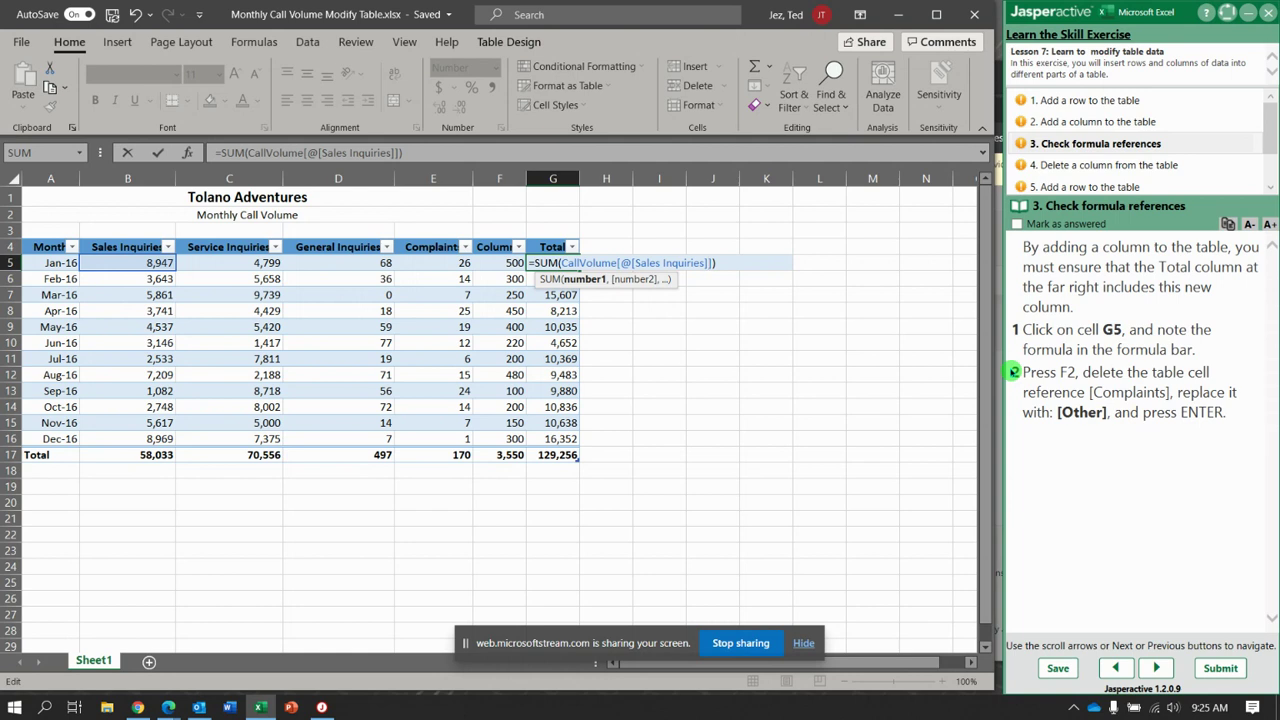
text(:)
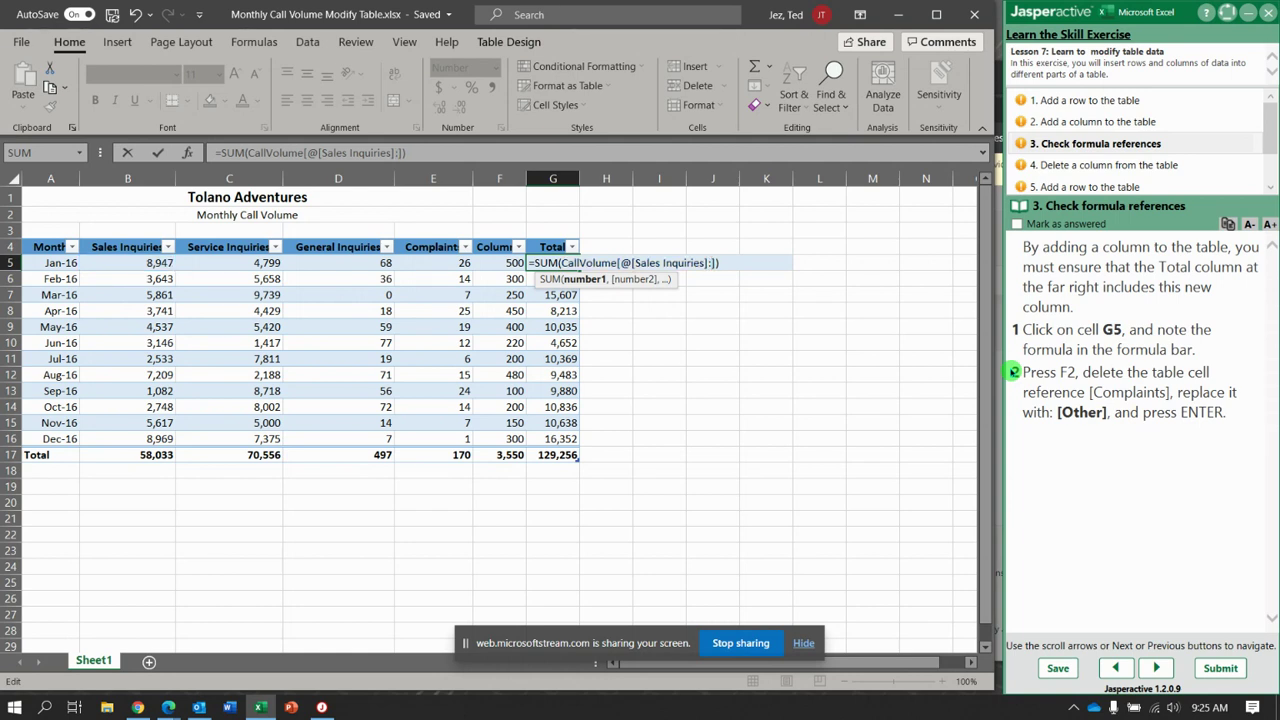
text([Complaints])
- Commit G5's formula, then try ending it at [Other] and dismiss Excel's formula error
key(Return)
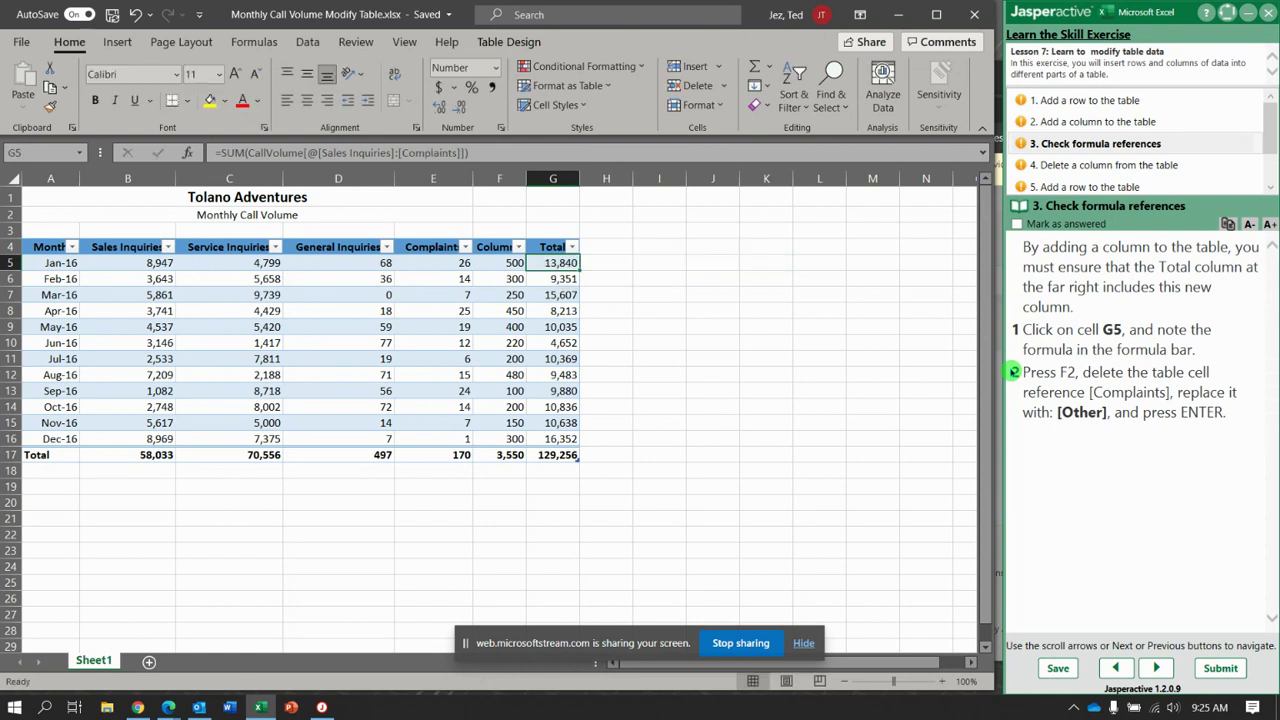
key(F2)
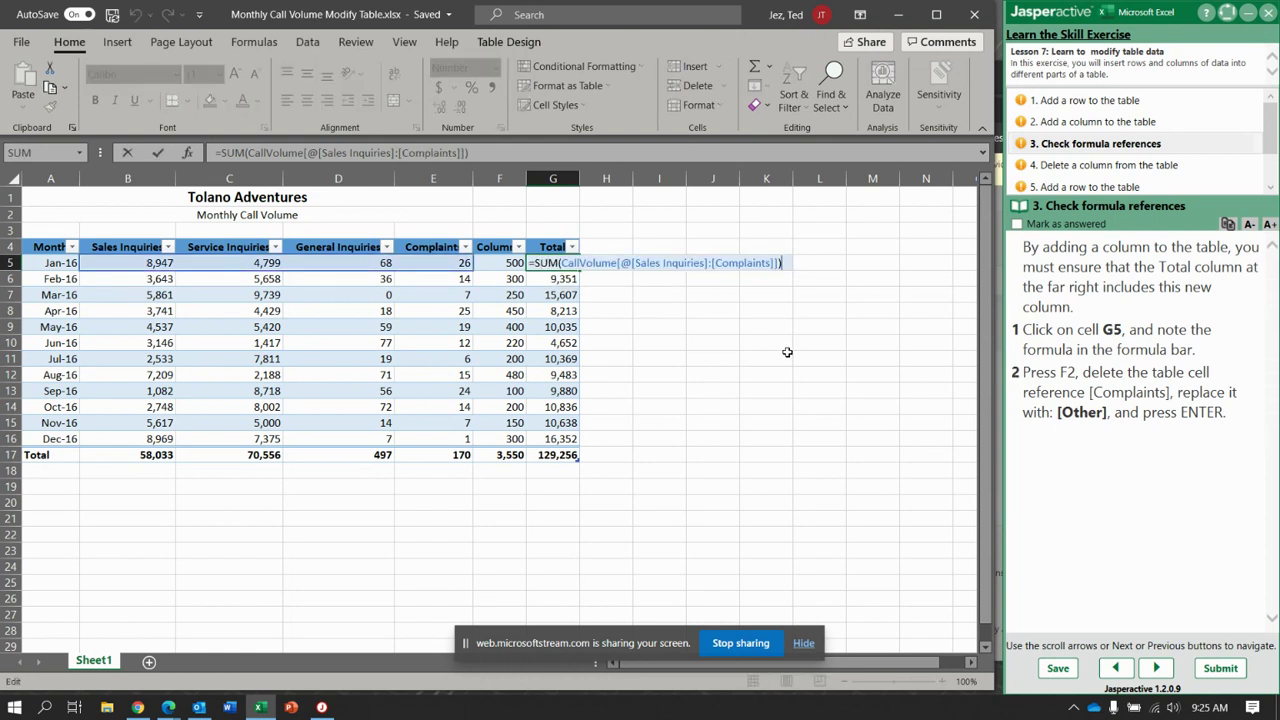
key(Left)
key(Left)
key(Right)
key(Right)
key(Left)
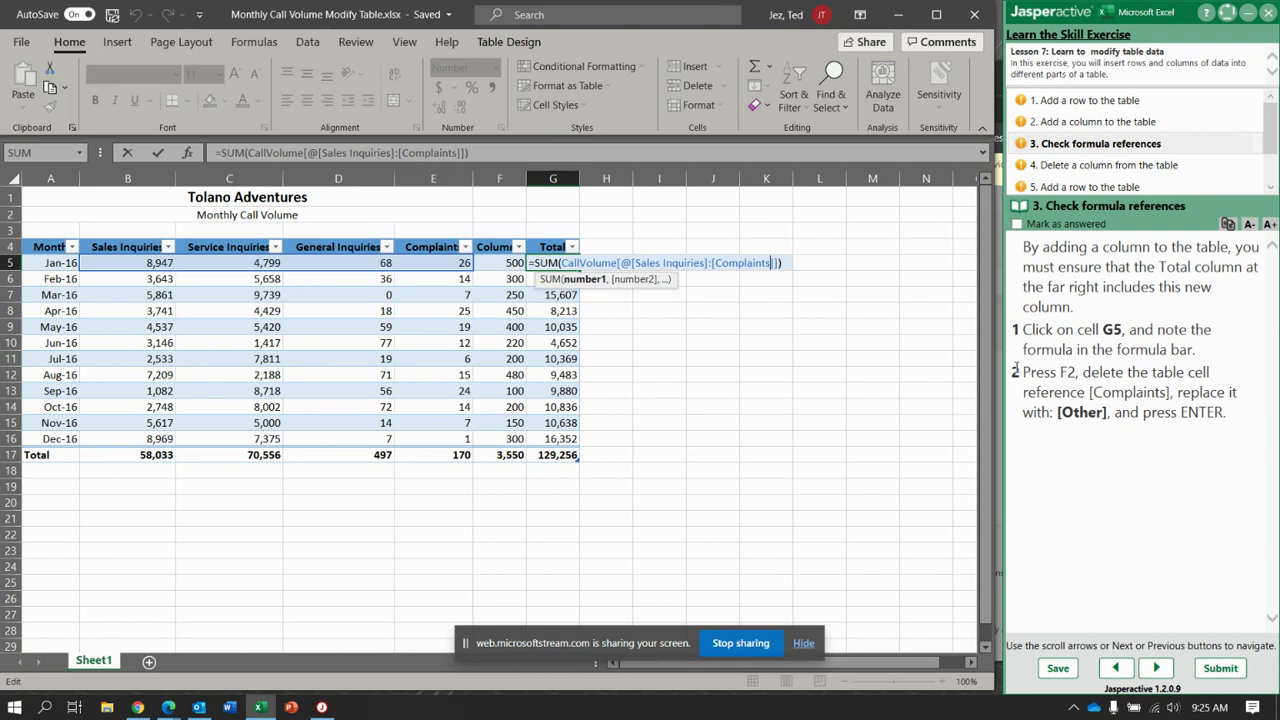
key(BackSpace)
key(BackSpace)
key(BackSpace)
key(BackSpace)
key(BackSpace)
key(BackSpace)
key(BackSpace)
key(BackSpace)
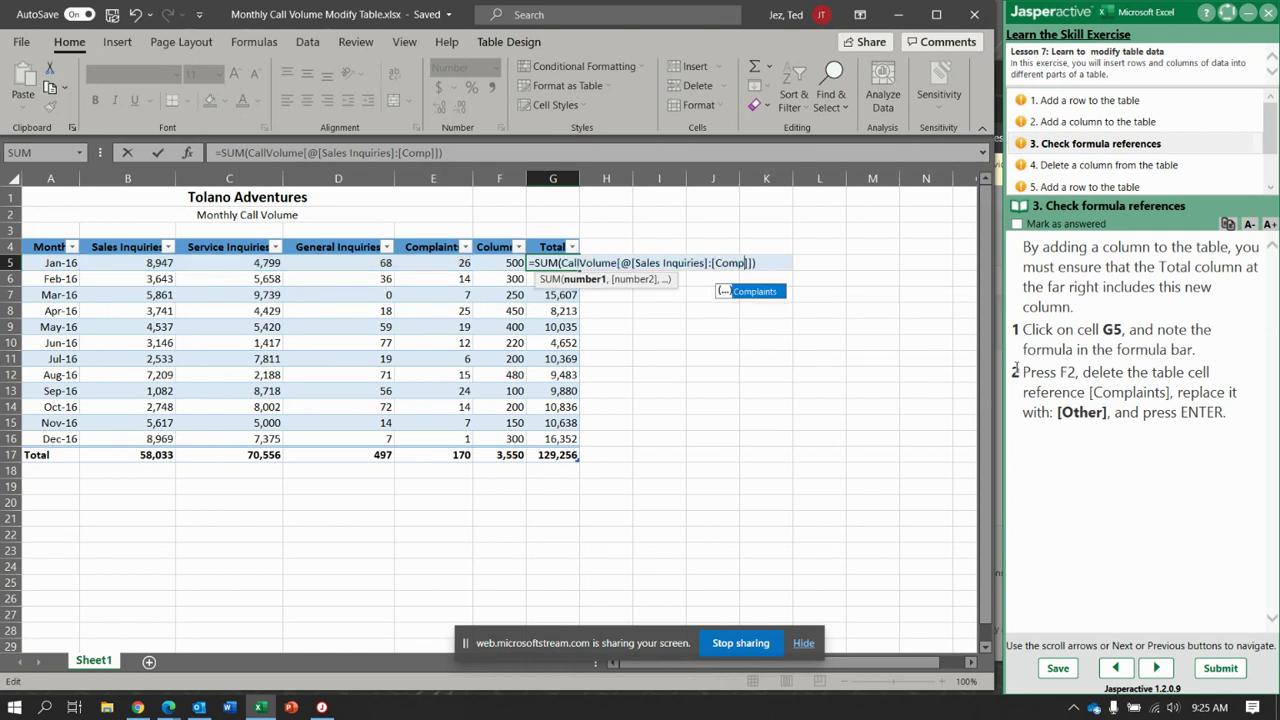
key(BackSpace)
key(BackSpace)
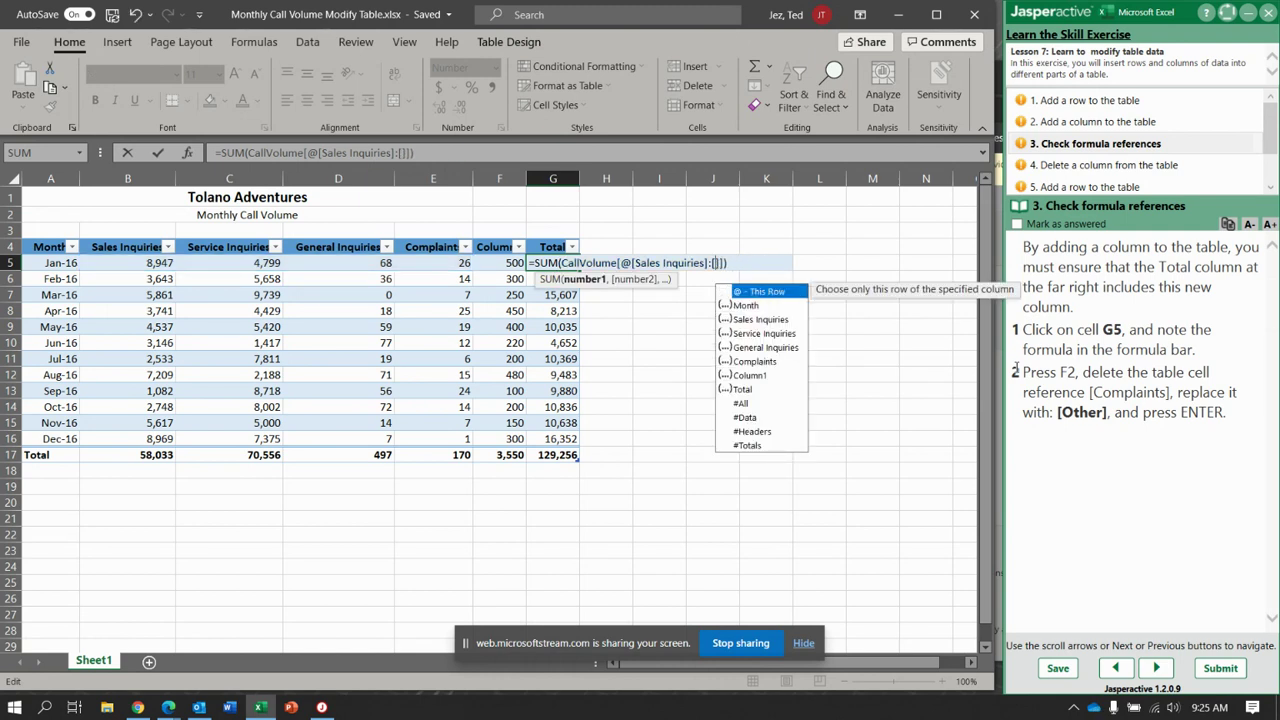
text(Other)
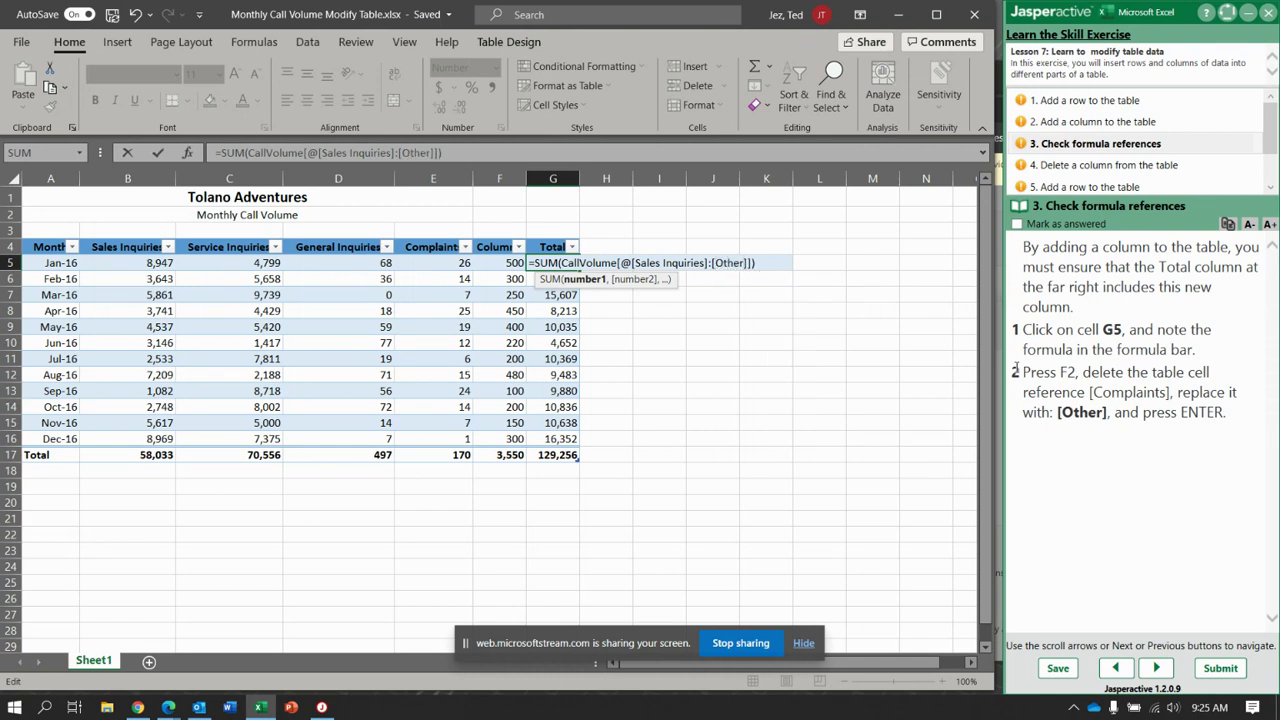
key(Return)
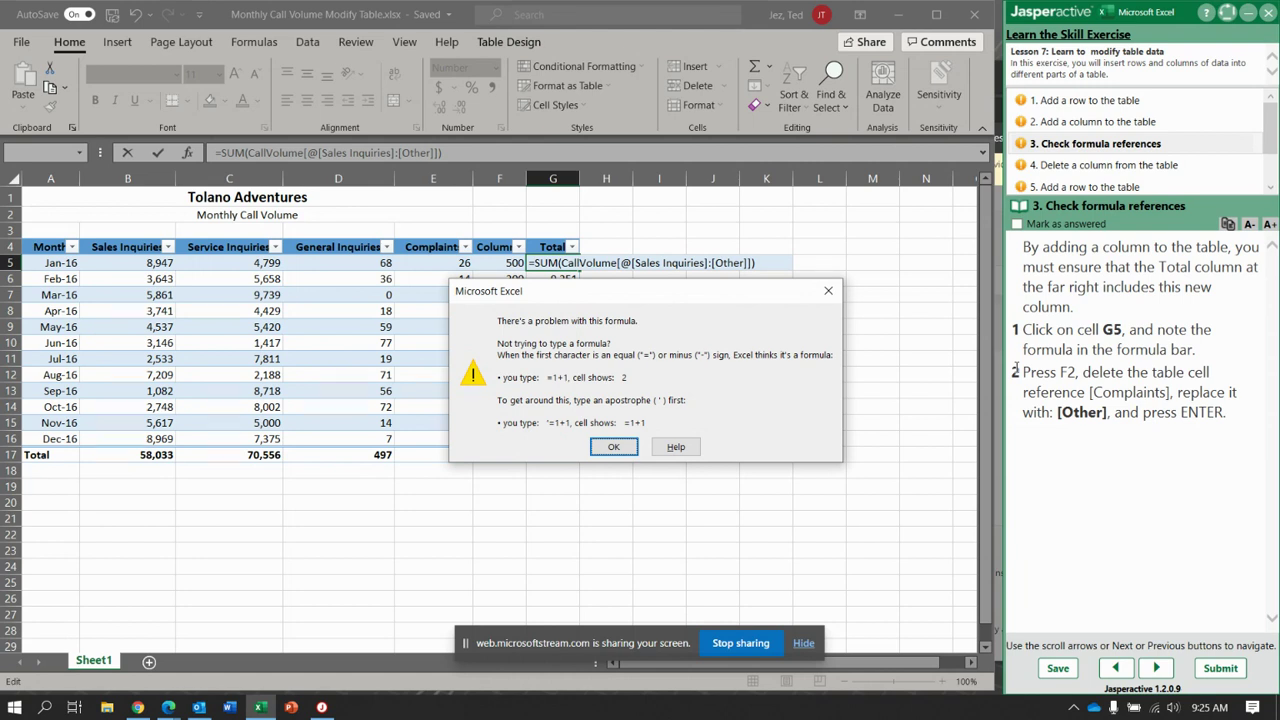
key(Return)
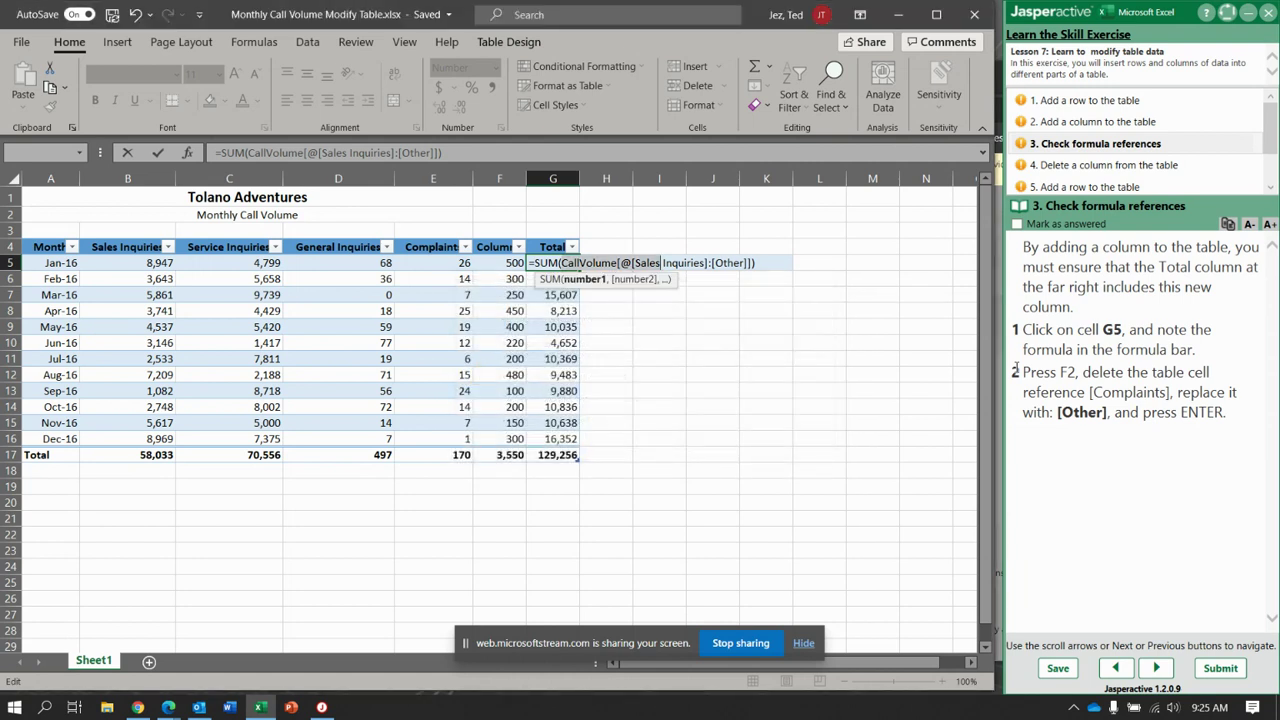
- Cancel the G5 edit and rename the Column1 header to 'Other'
click(495, 247)
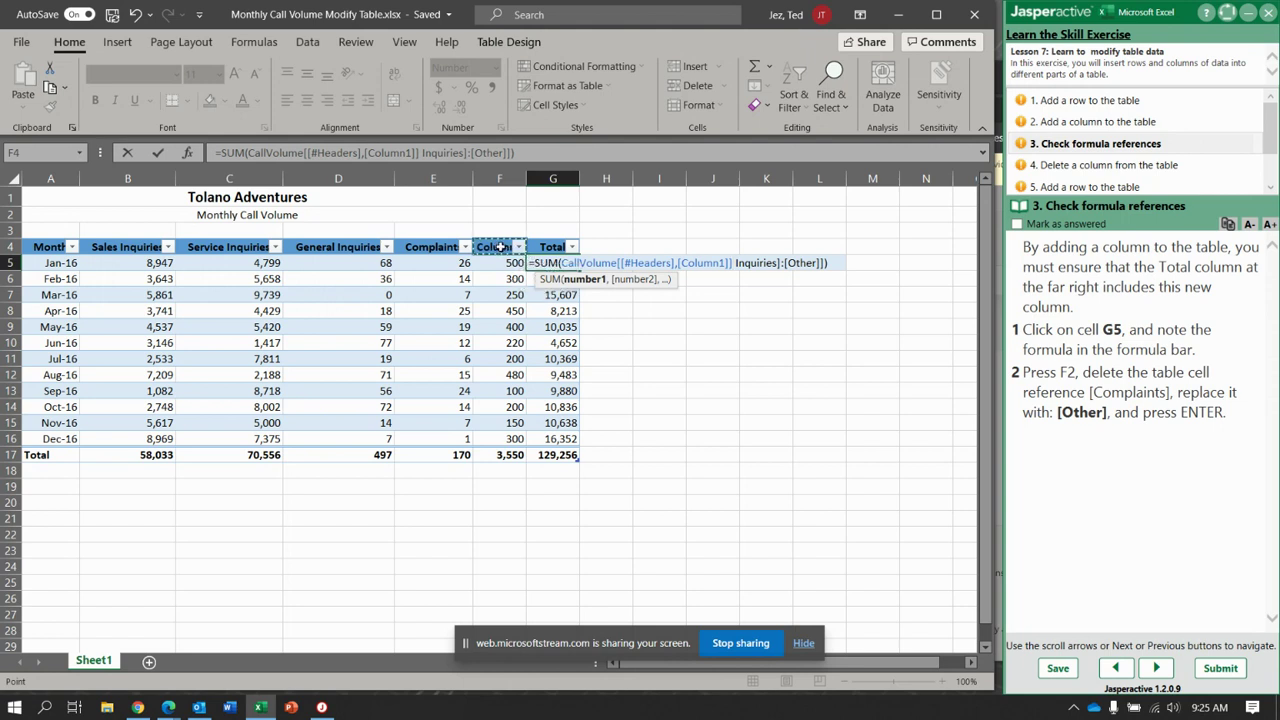
text(O)
key(BackSpace)
key(Escape)
click(497, 246)
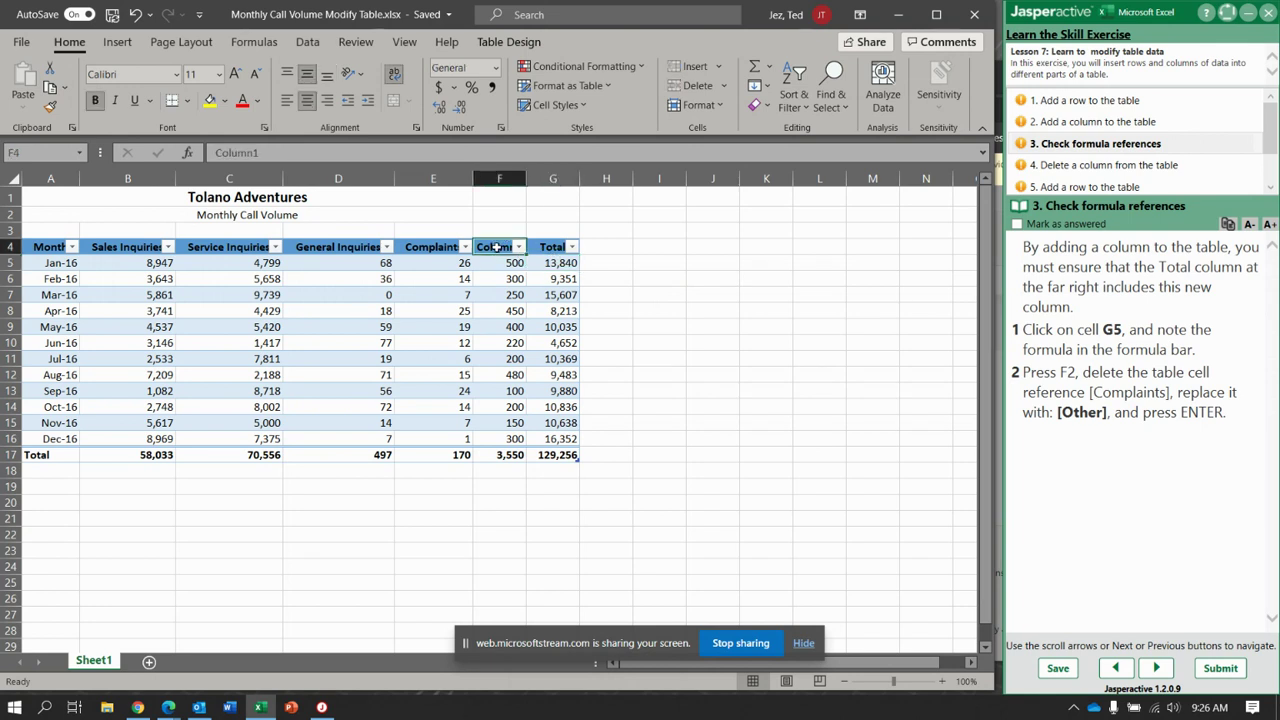
text(O)
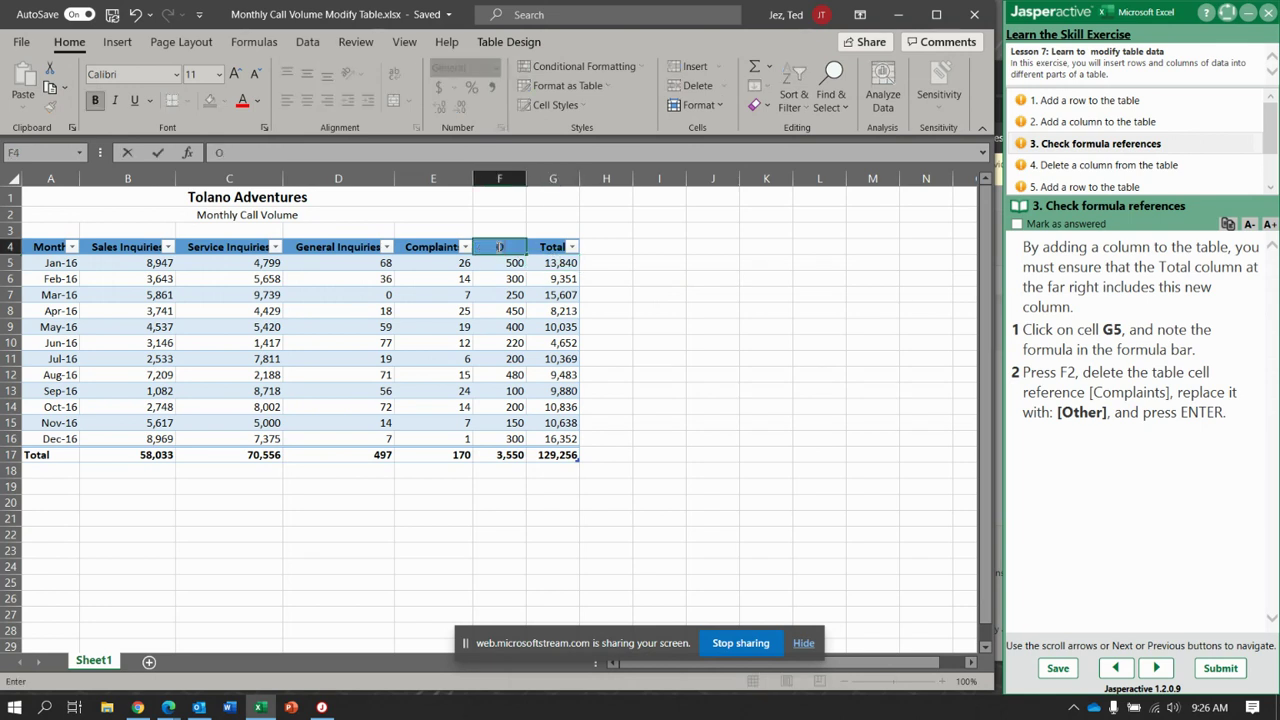
text(ther)
- Change G5's formula to end at [Other] instead of [Complaints], making Jan-16 14,340
click(555, 264)
key(F2)
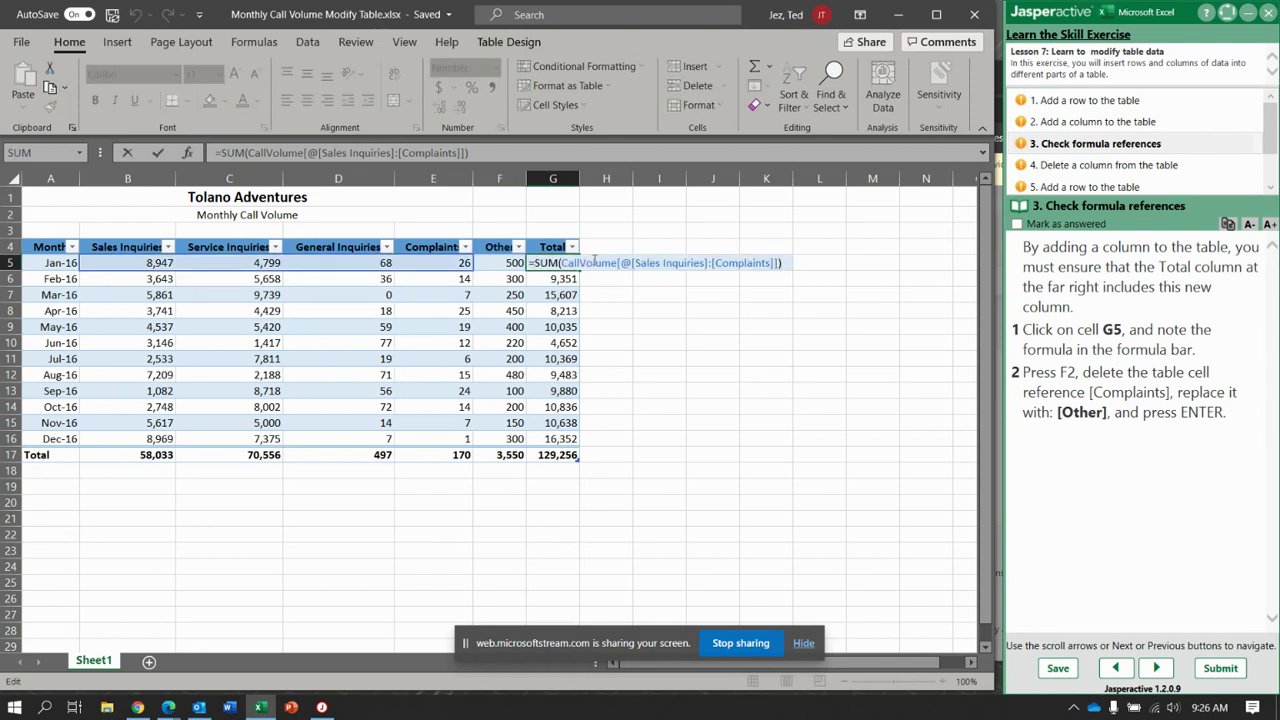
click(768, 262)
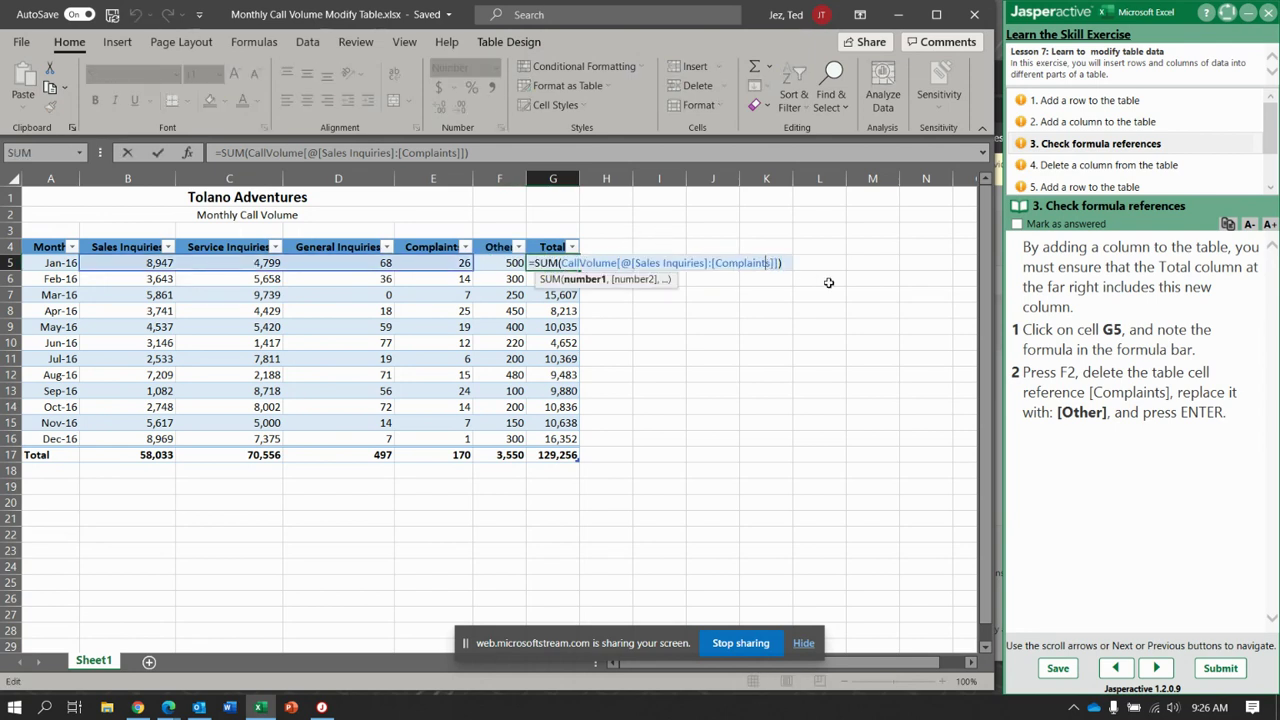
key(BackSpace)
key(BackSpace)
key(BackSpace)
key(BackSpace)
key(BackSpace)
key(BackSpace)
key(BackSpace)
key(BackSpace)
key(BackSpace)
key(BackSpace)
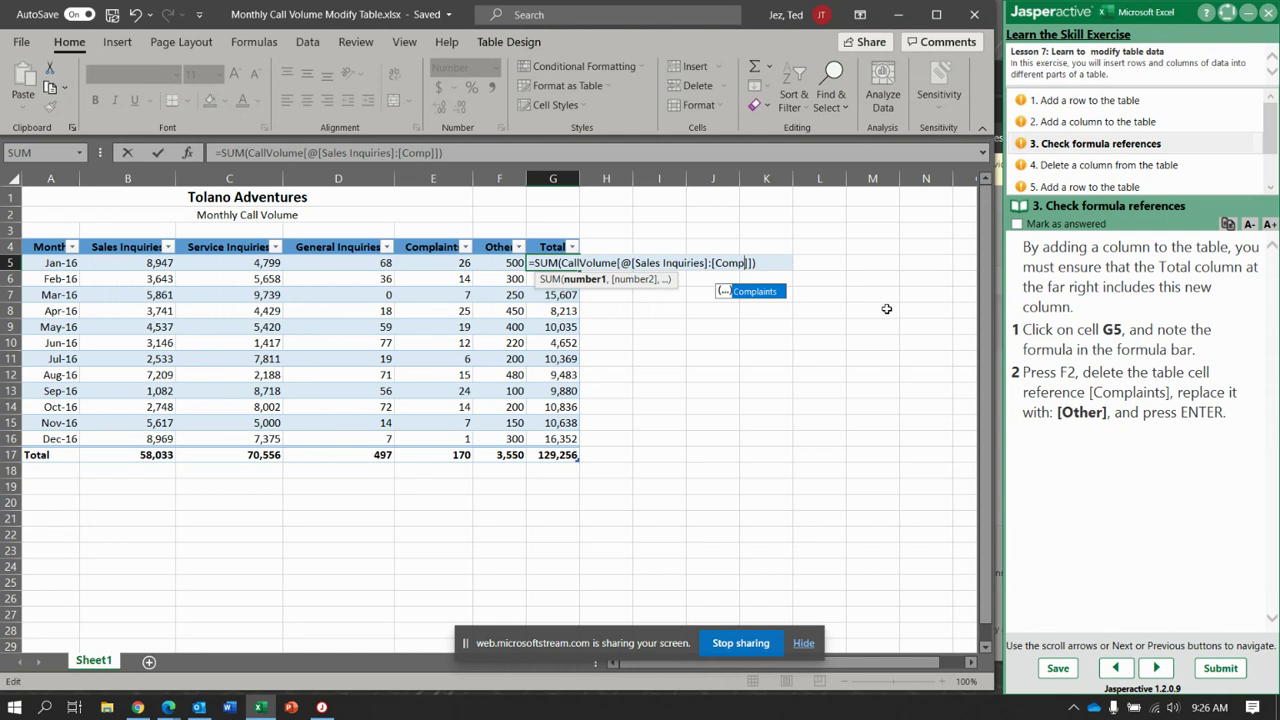
text(Other)
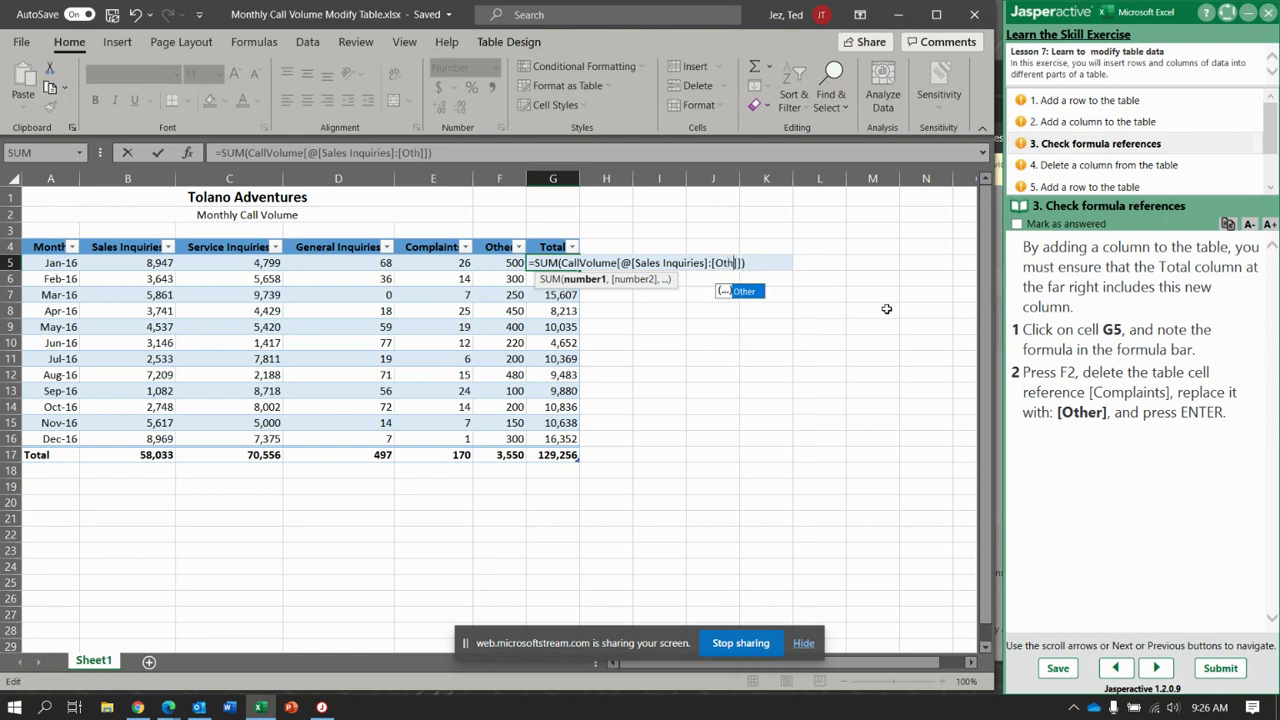
key(Return)
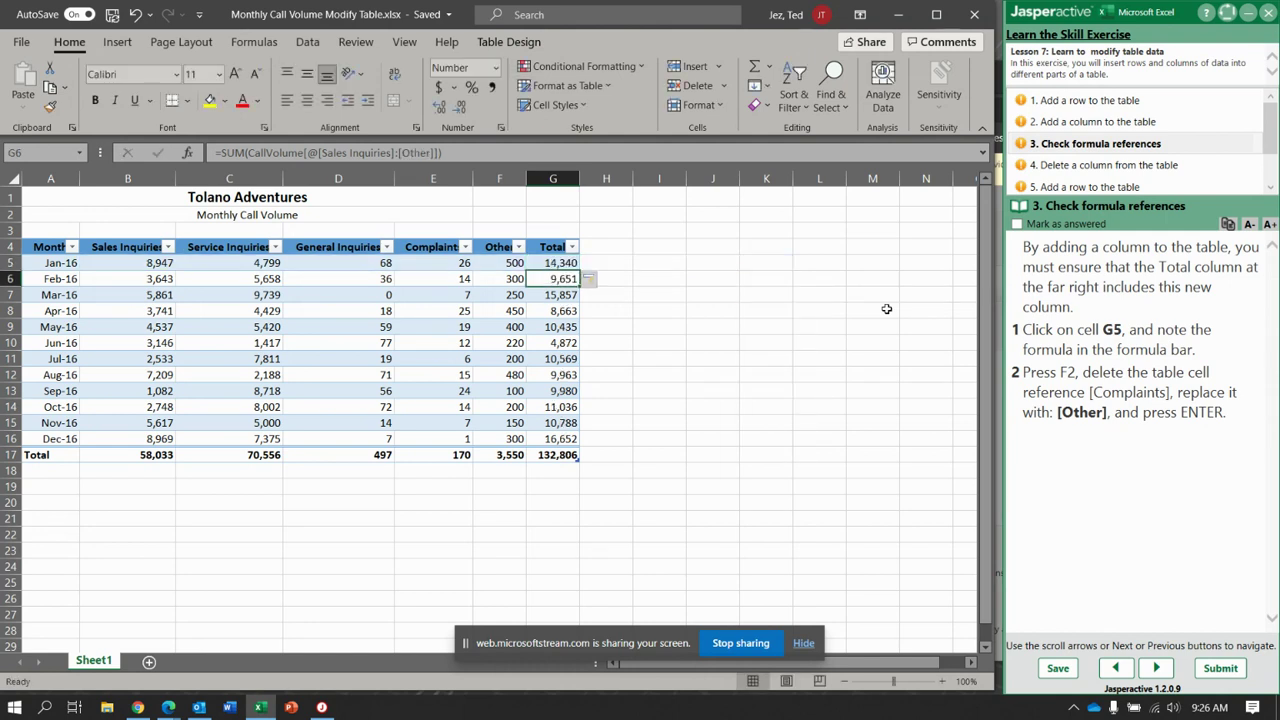
- Delete the General Inquiries table column (from D8) so Jan-16 totals 14,272
click(1153, 668)
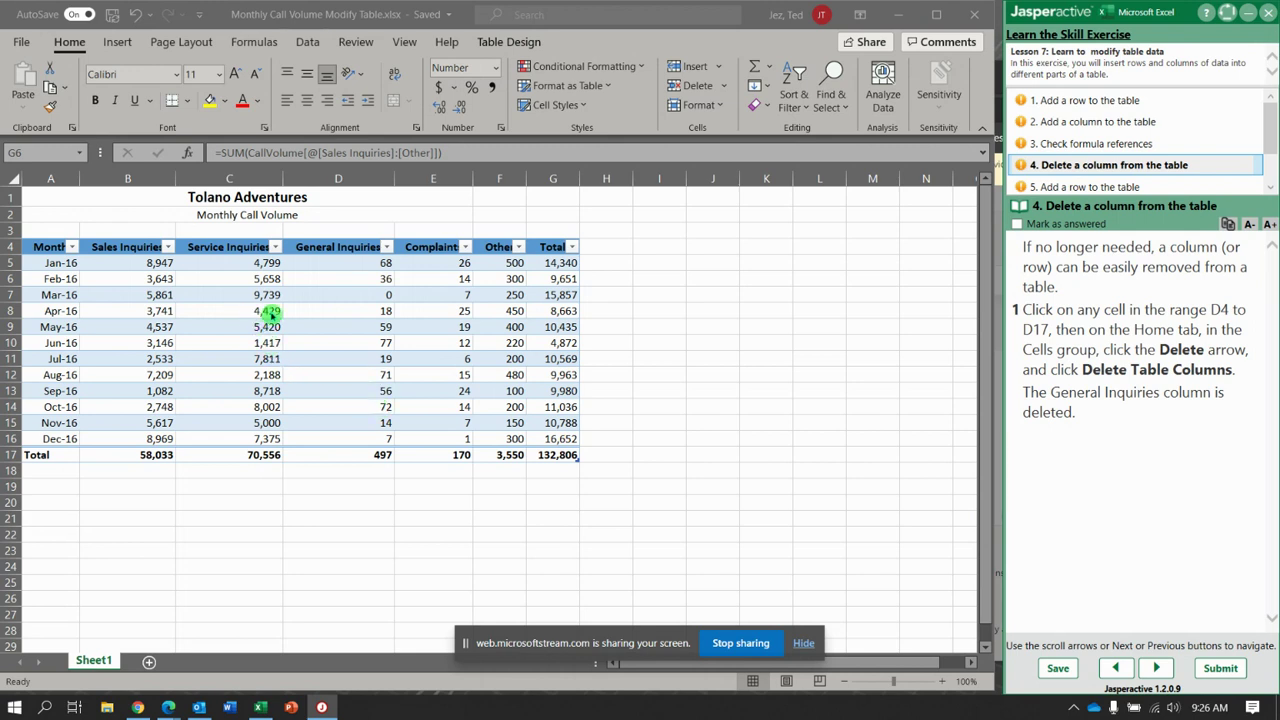
click(337, 312)
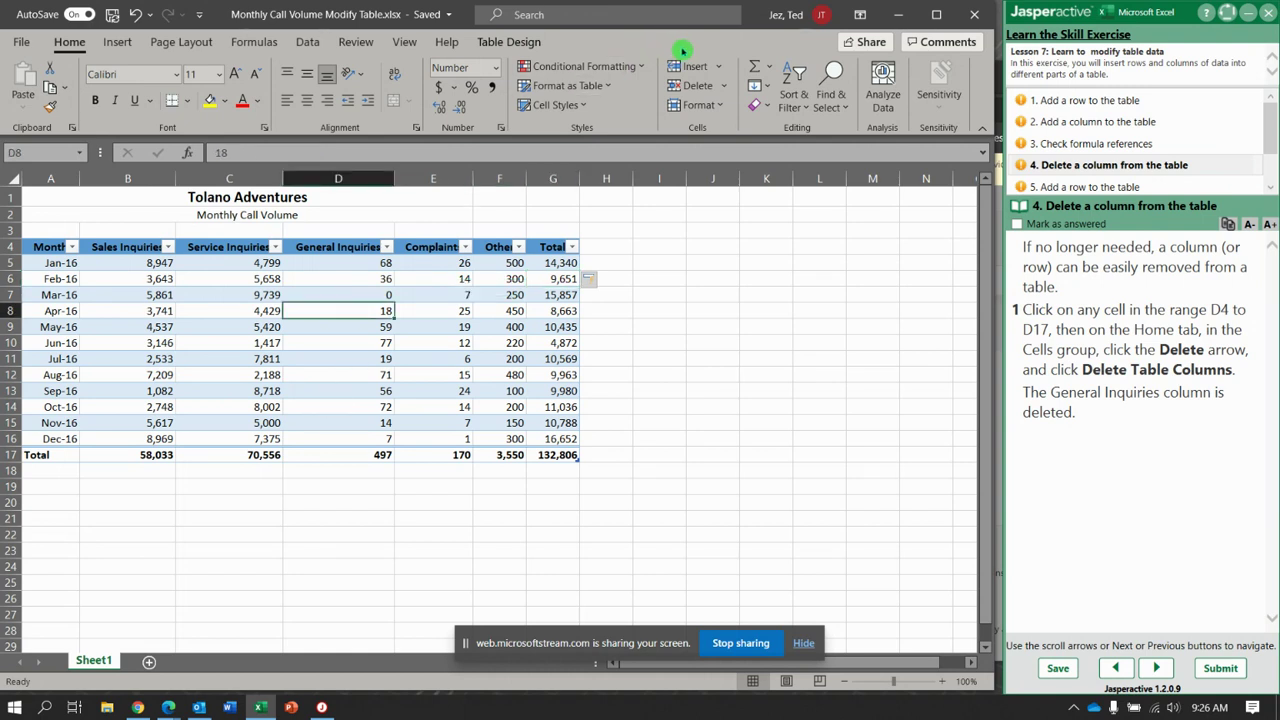
click(725, 88)
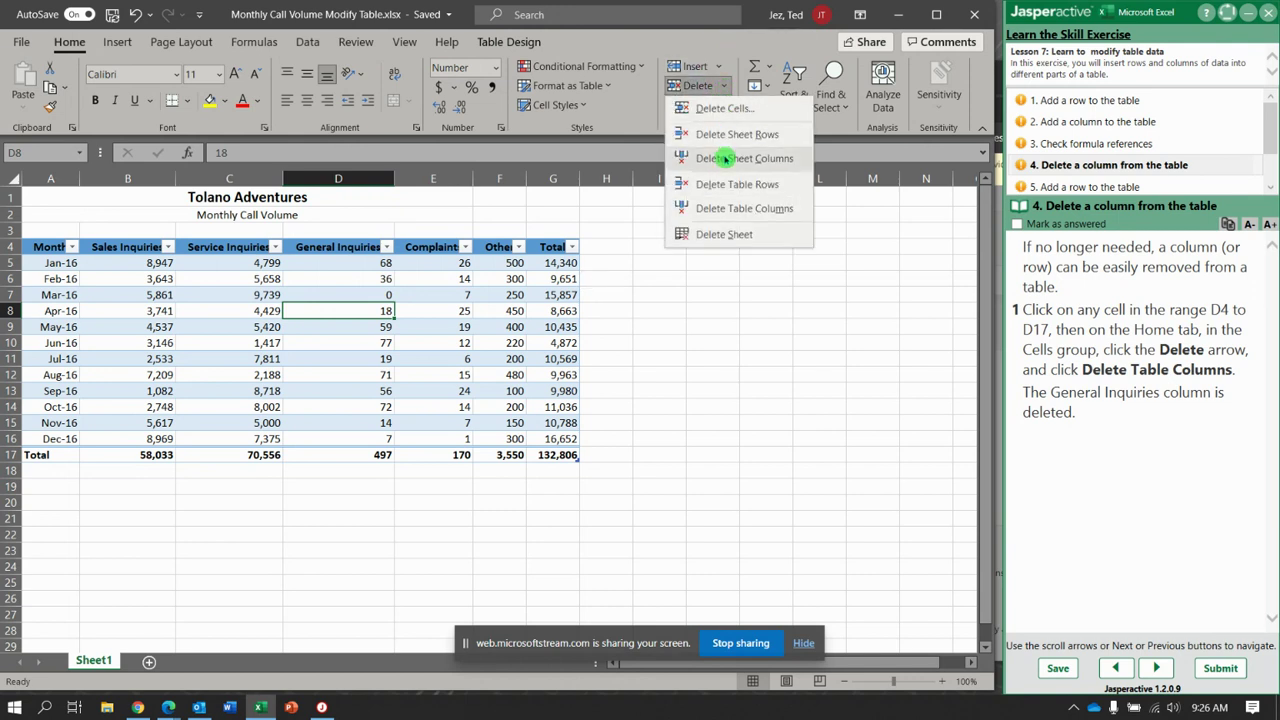
click(750, 210)
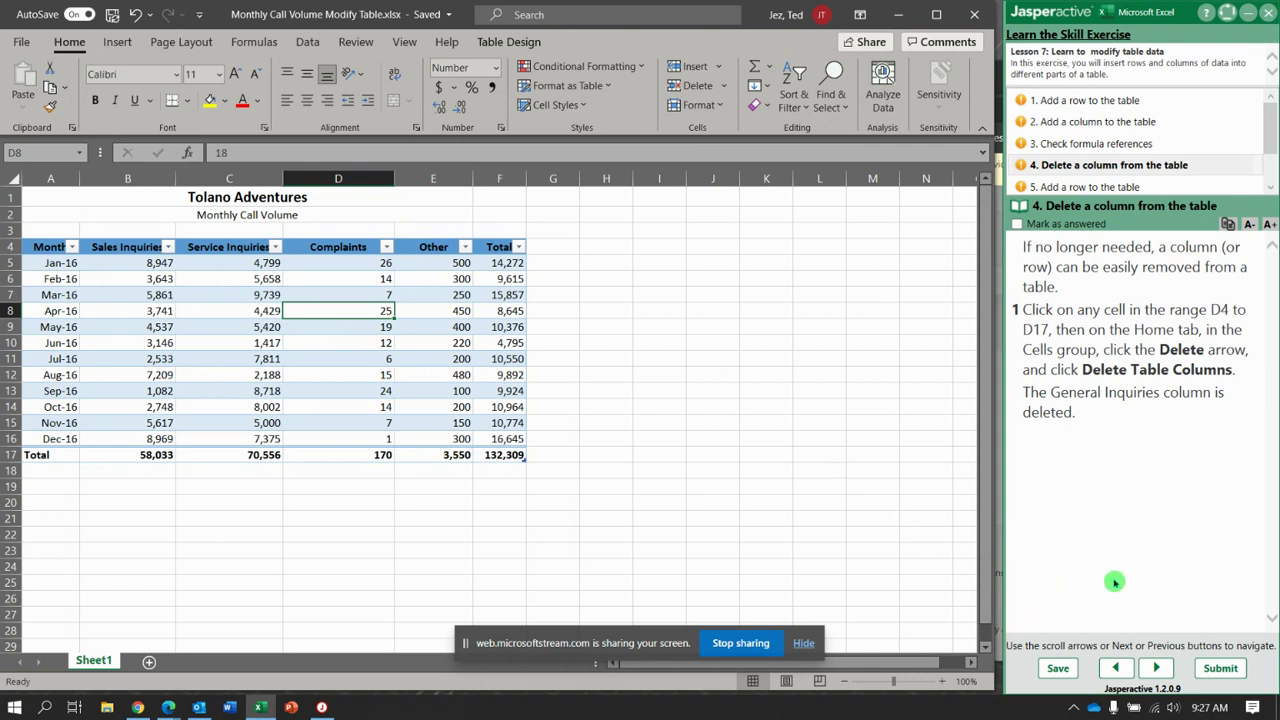
click(1158, 668)
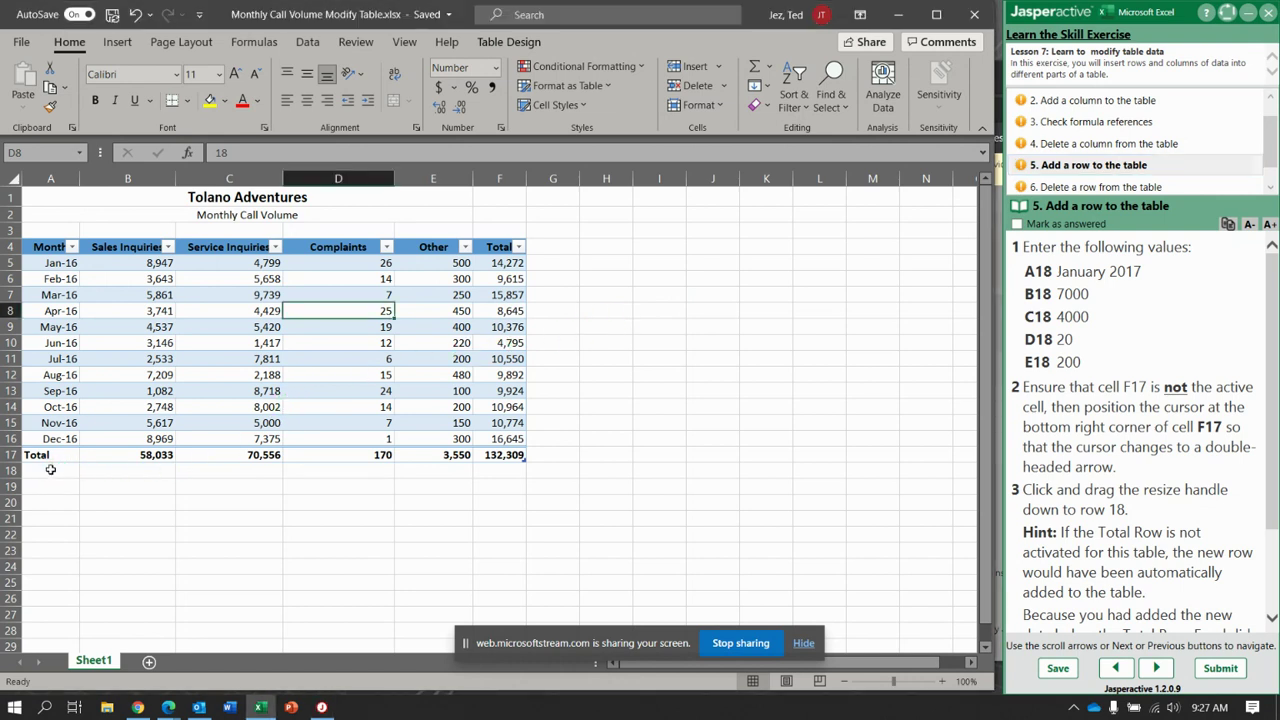
- Fill row 18 with January 2017, 7000, 4000, 20 and 200 across A18:E18
click(50, 469)
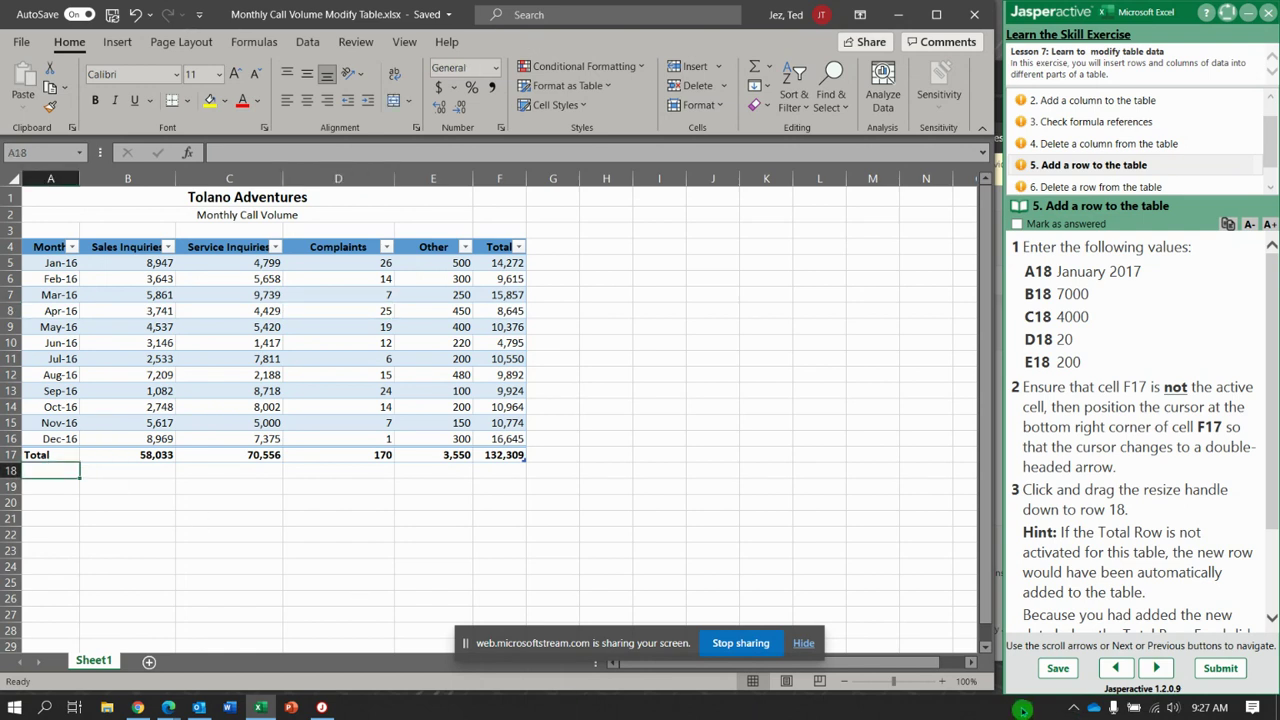
text(January)
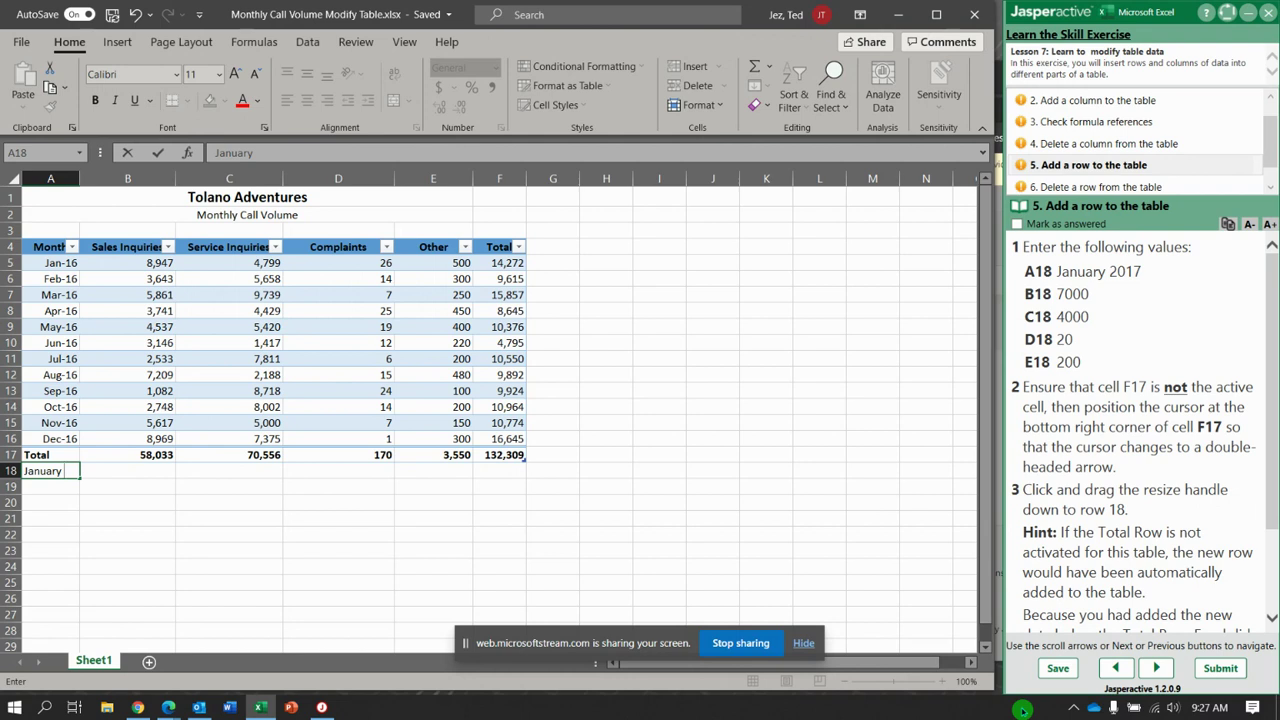
text( 2017)
key(Tab)
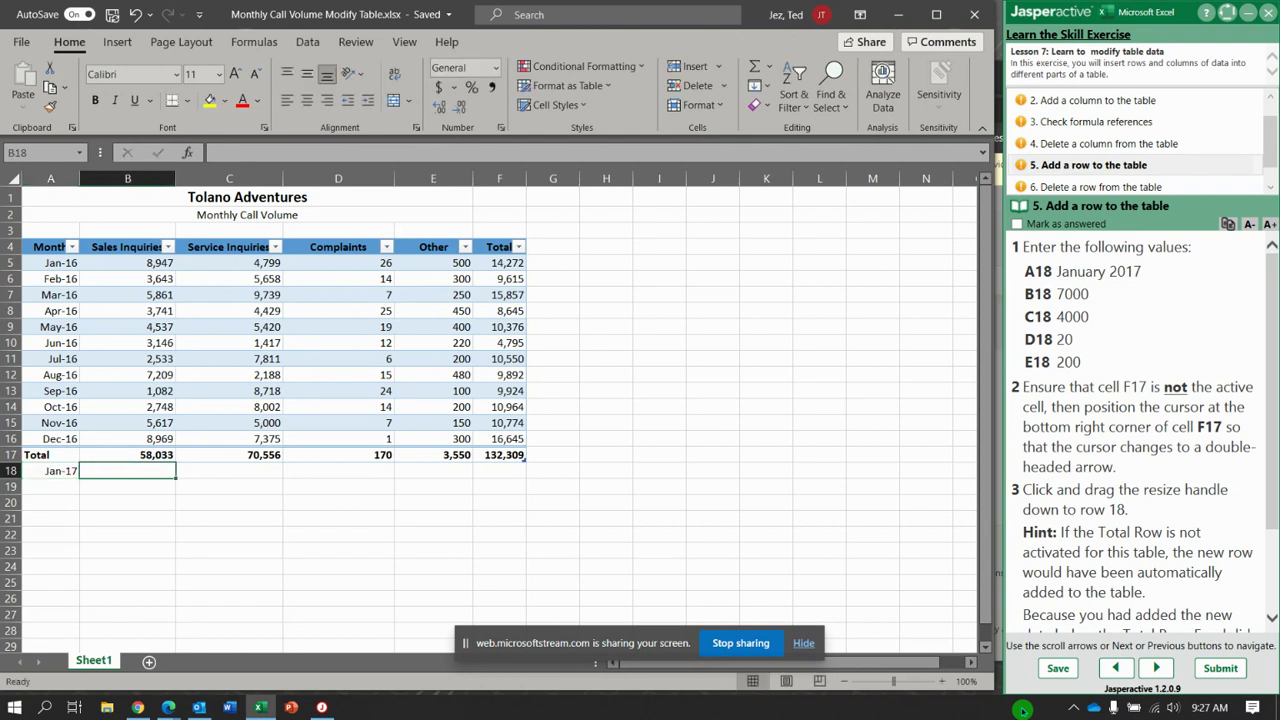
text(7000)
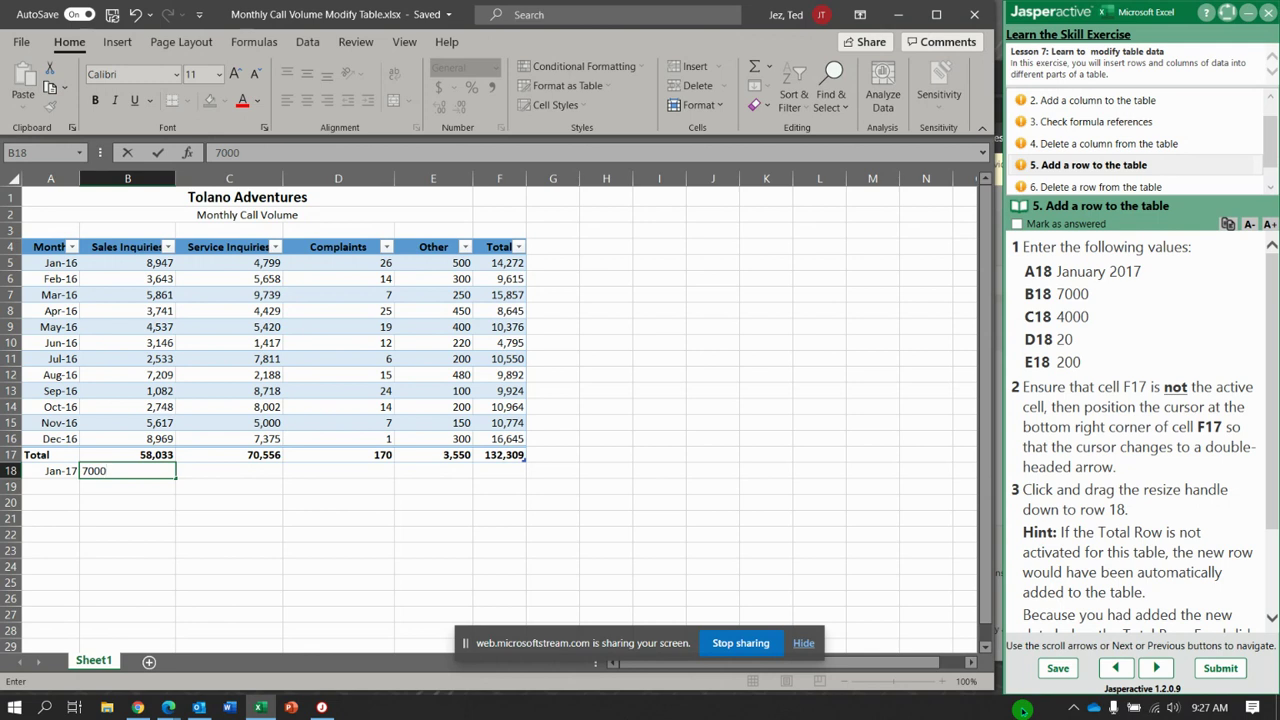
key(Tab)
text(4000)
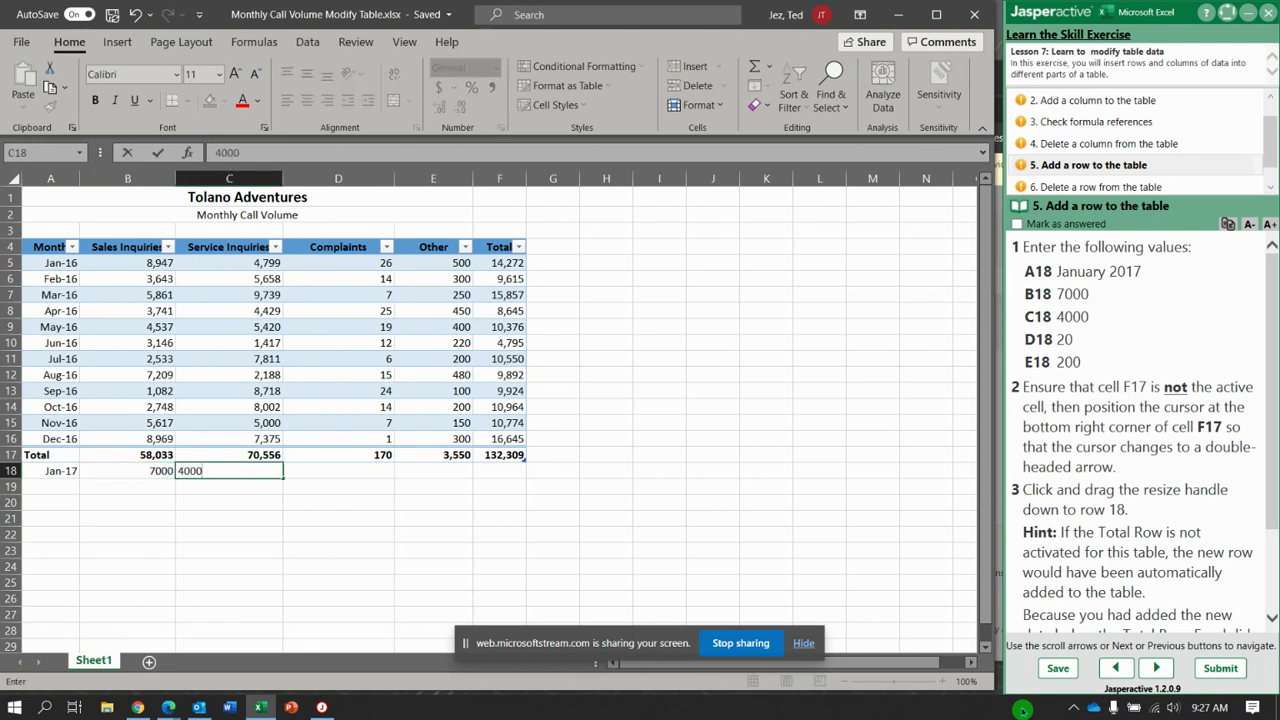
key(Tab)
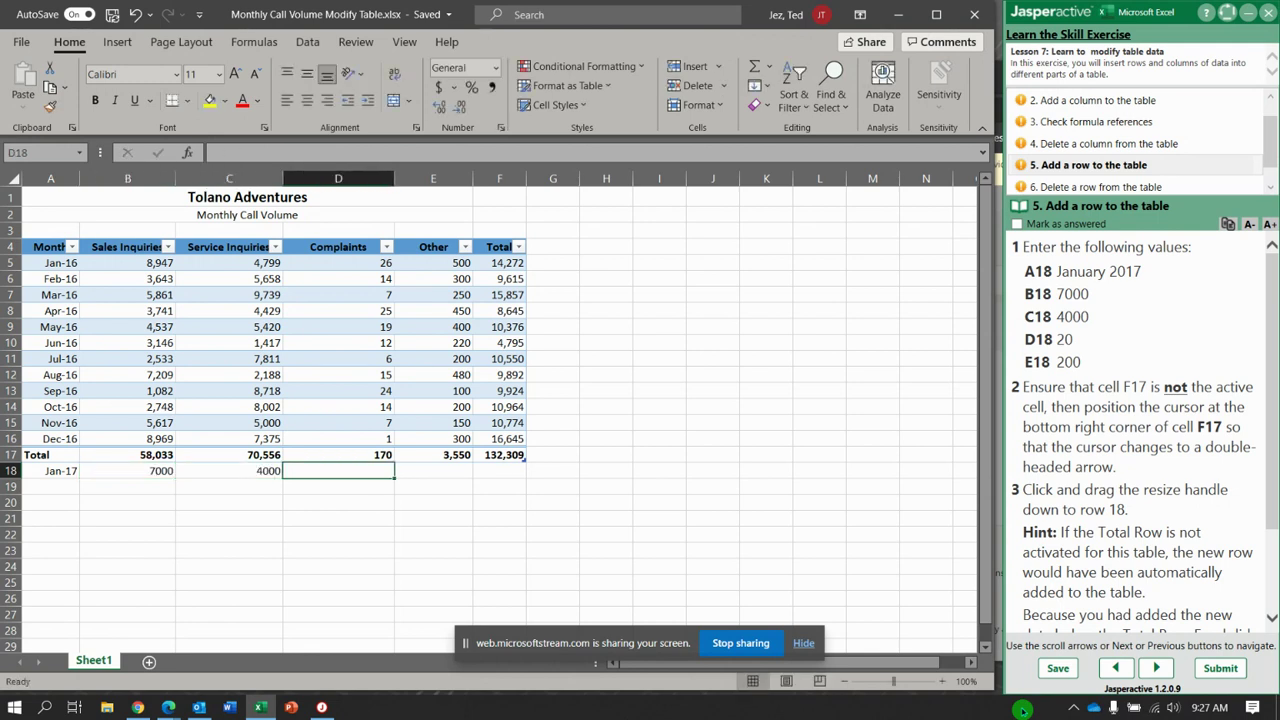
text(20)
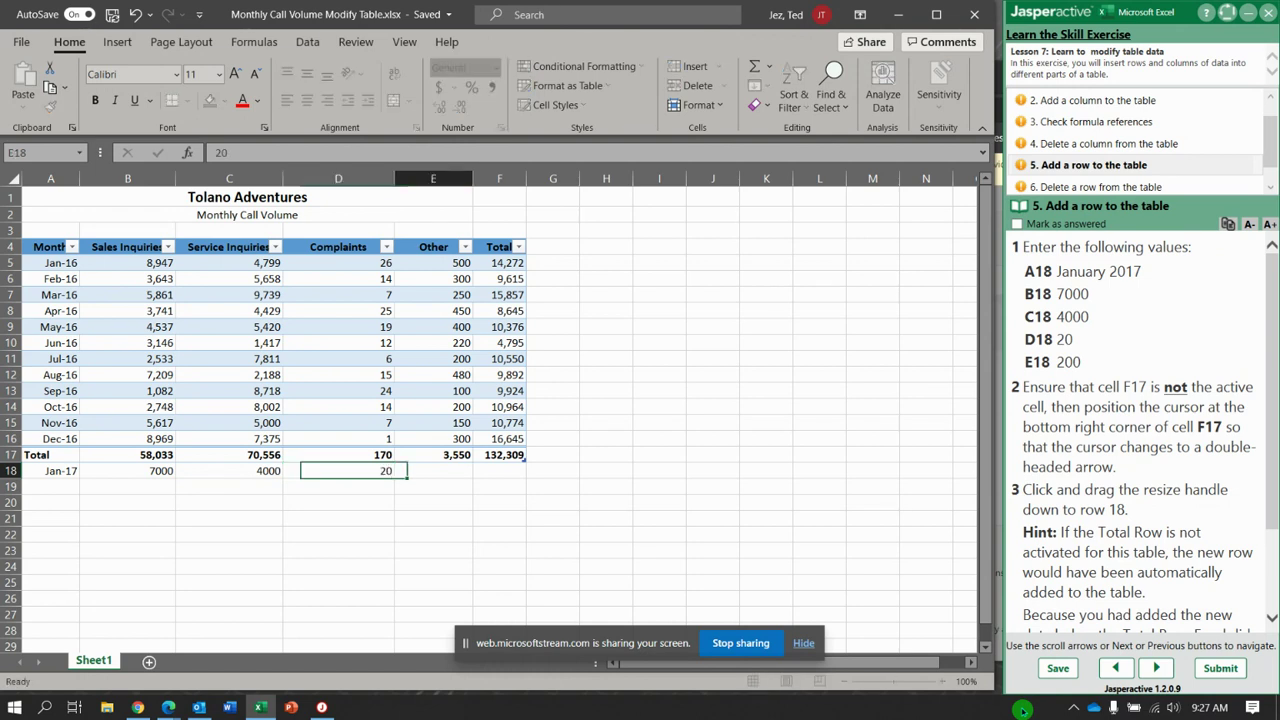
key(Tab)
text(200)
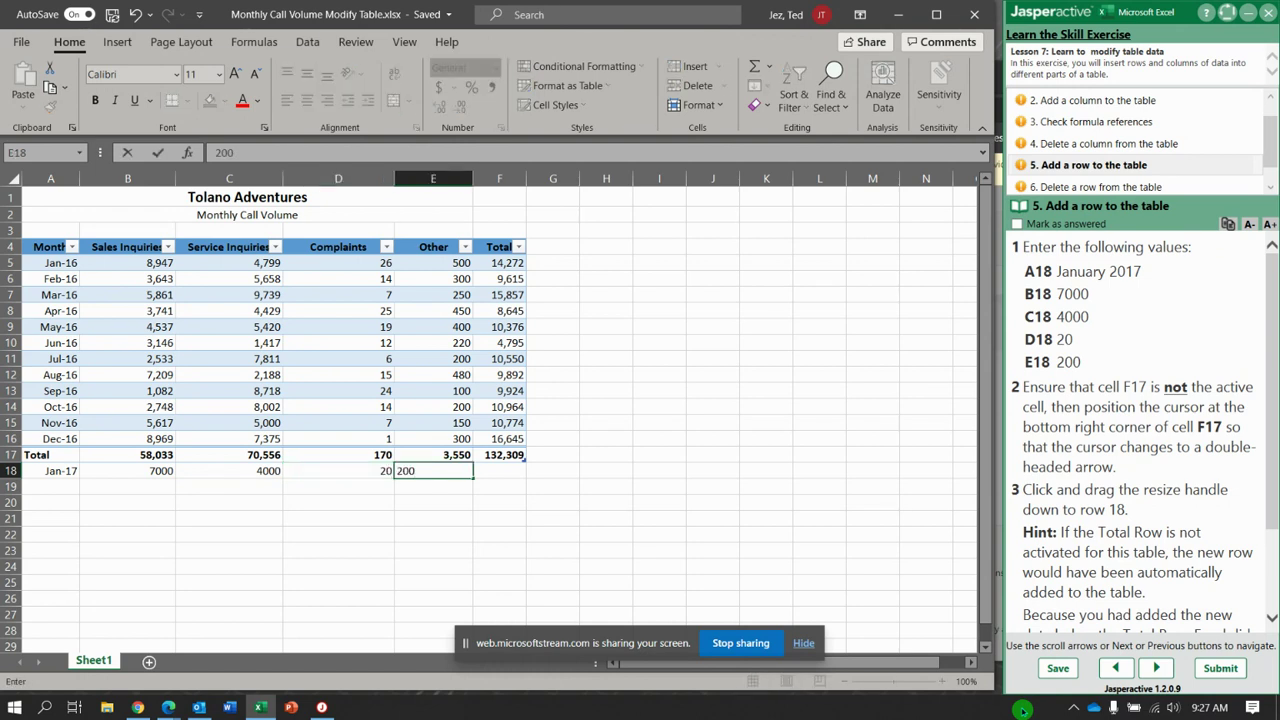
key(Tab)
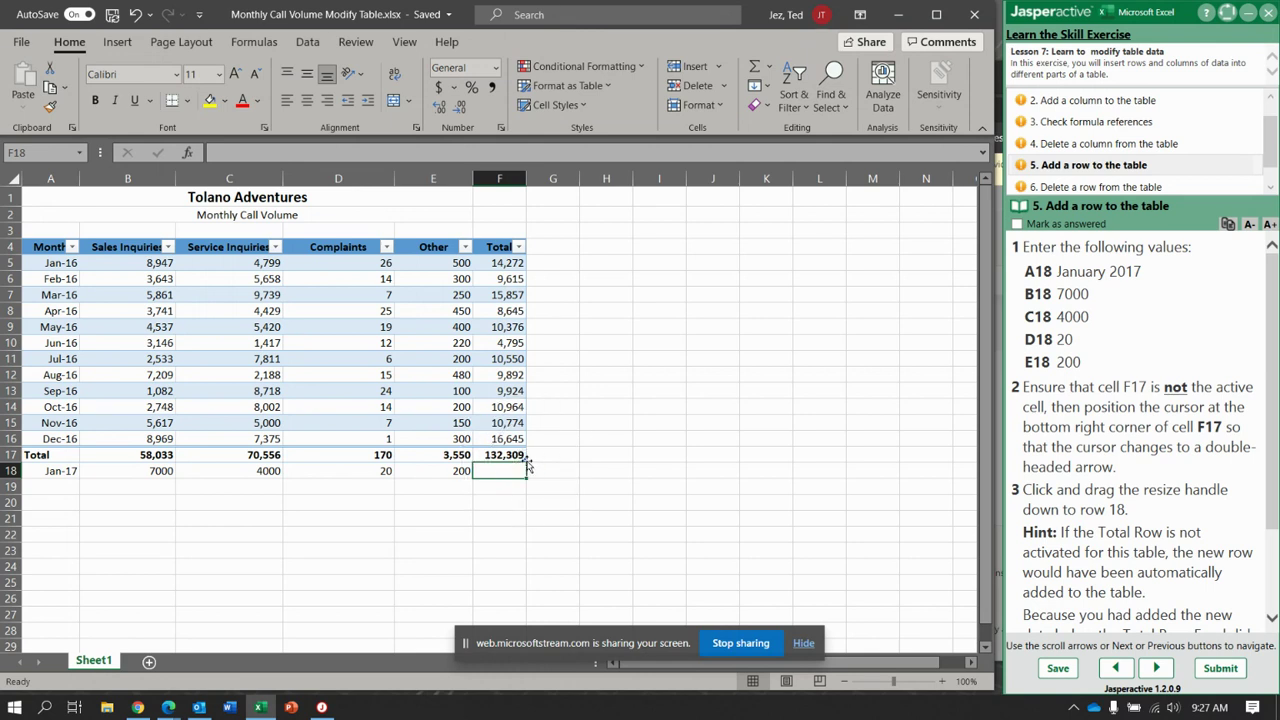
- Resize the table down to row 18 so Jan-17 totals 11,220 and the grand total reads 143,529
drag(527, 465, 527, 477)
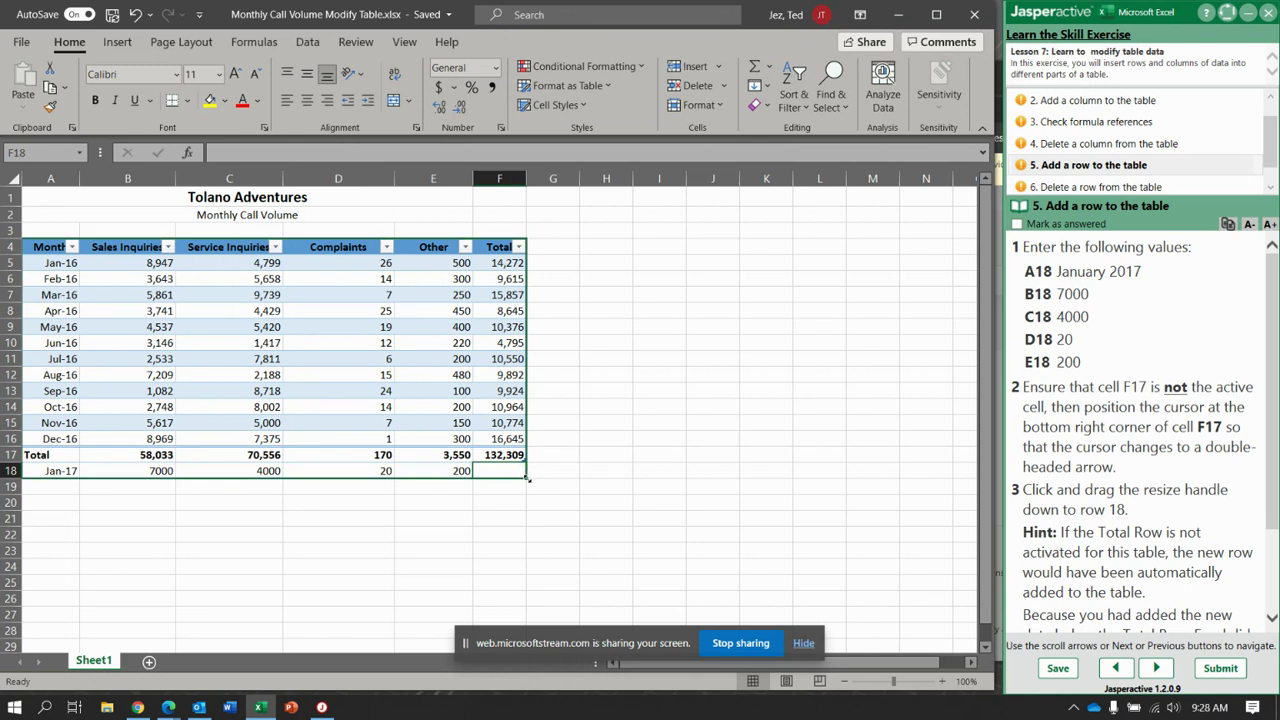
drag(527, 478, 527, 479)
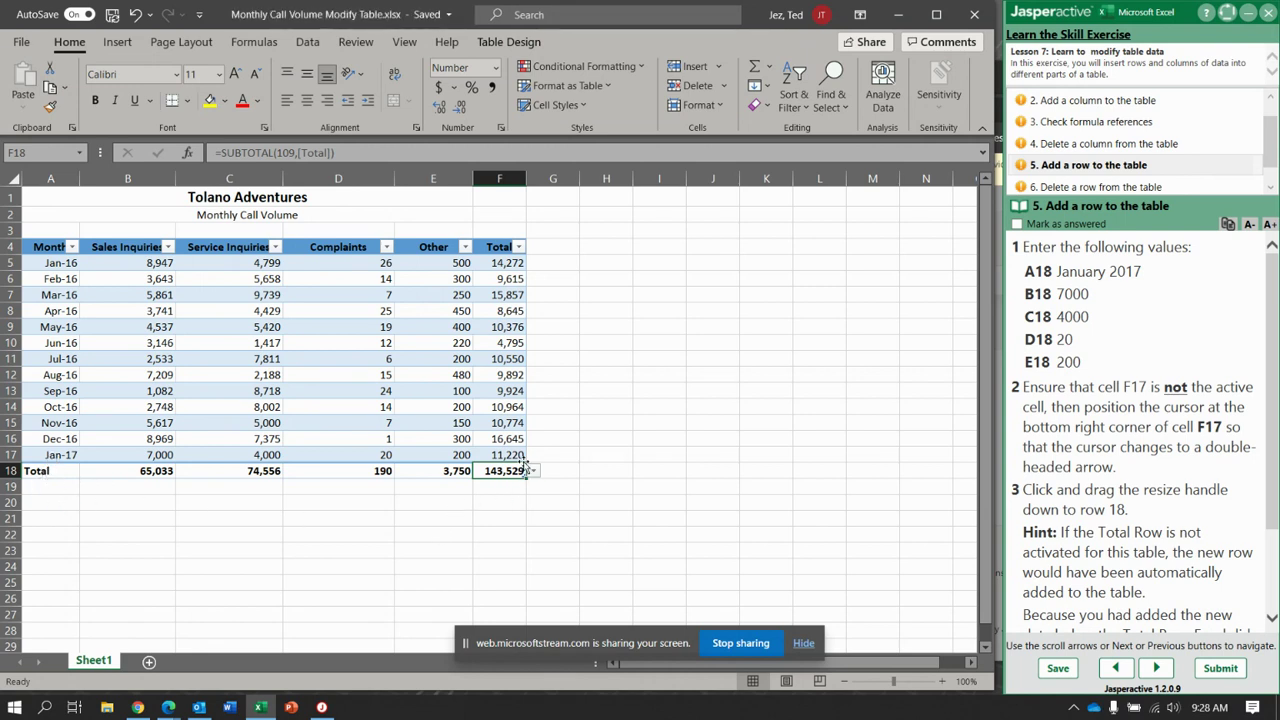
click(1275, 472)
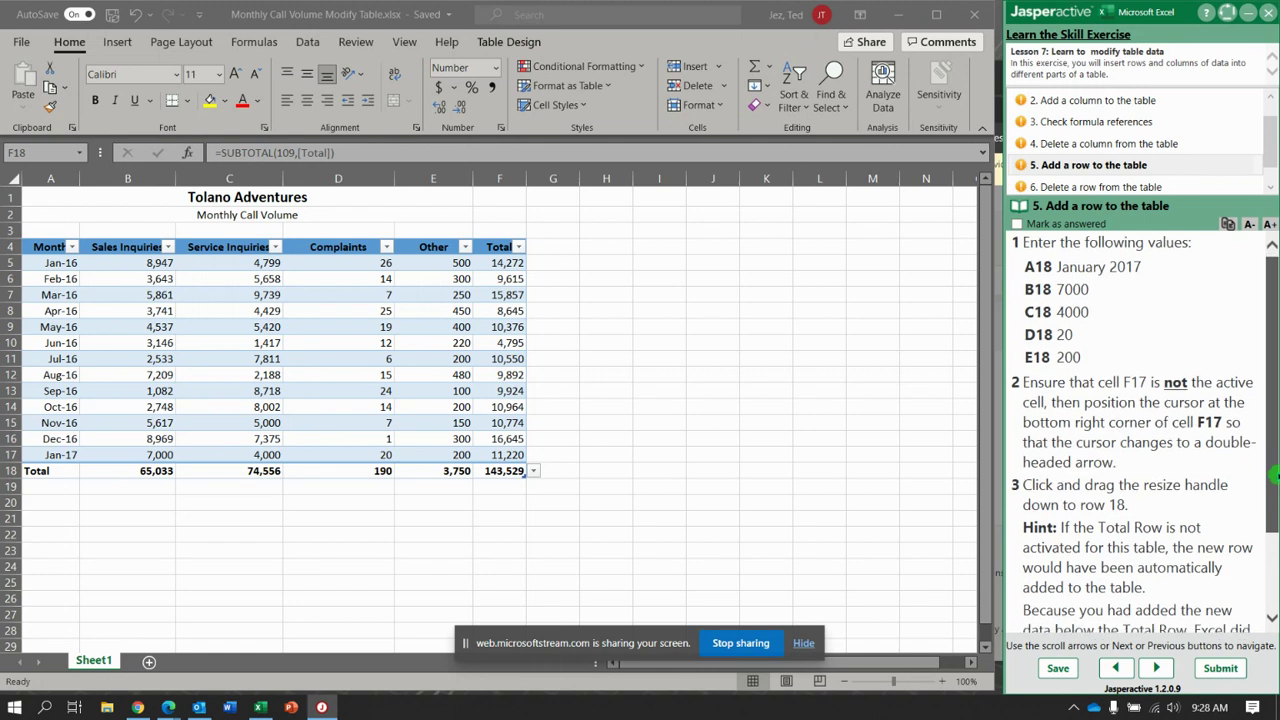
drag(1275, 472, 1275, 562)
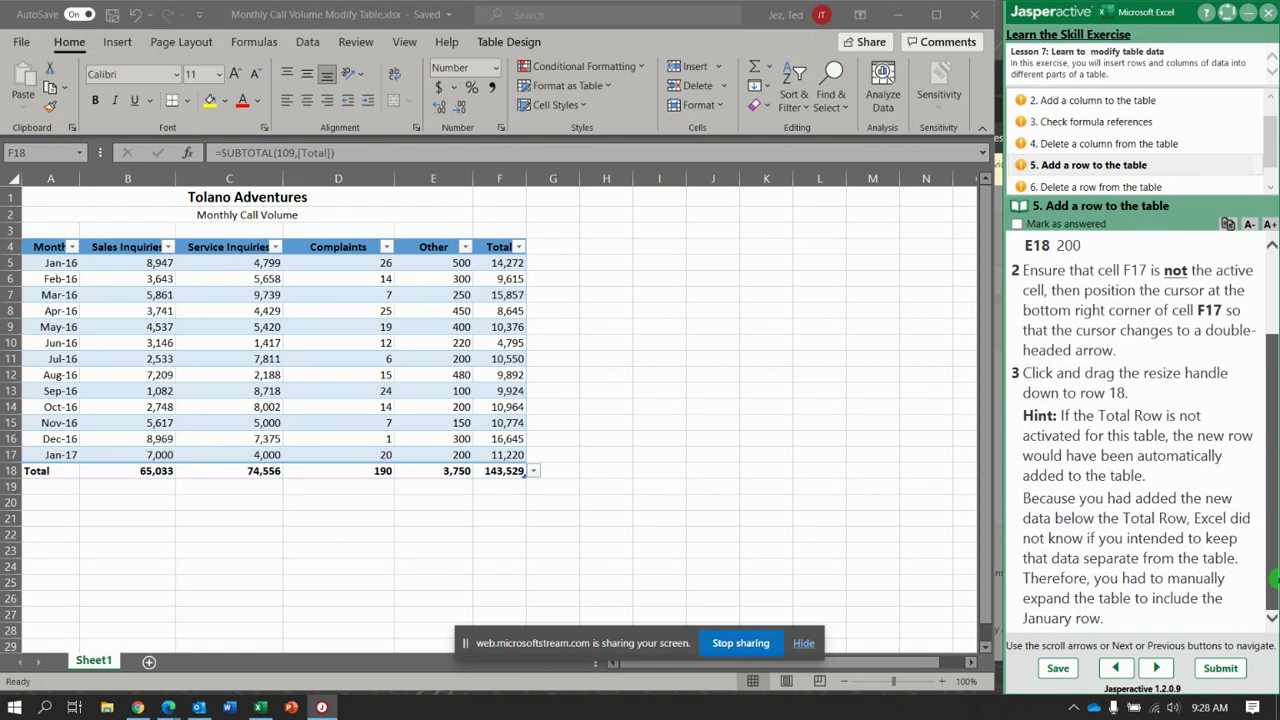
click(1156, 669)
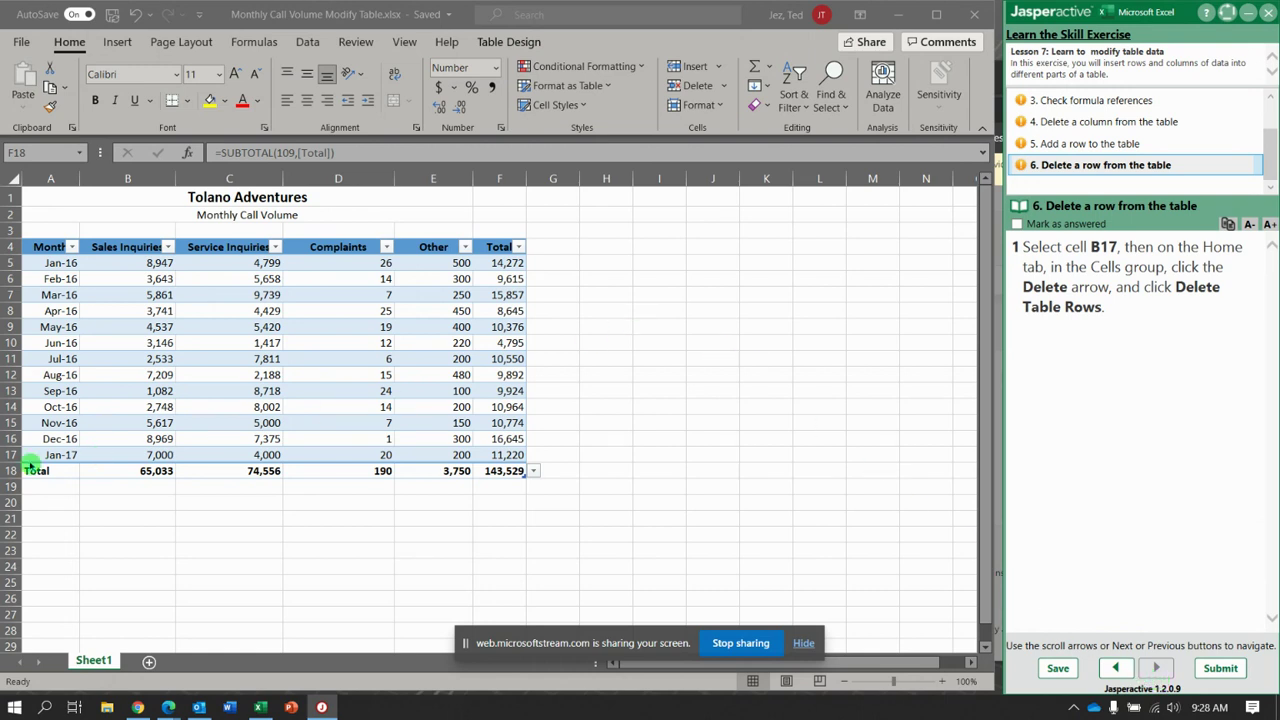
- Delete the Jan-17 table row from B17, bringing the Total row back to 132,309
click(150, 454)
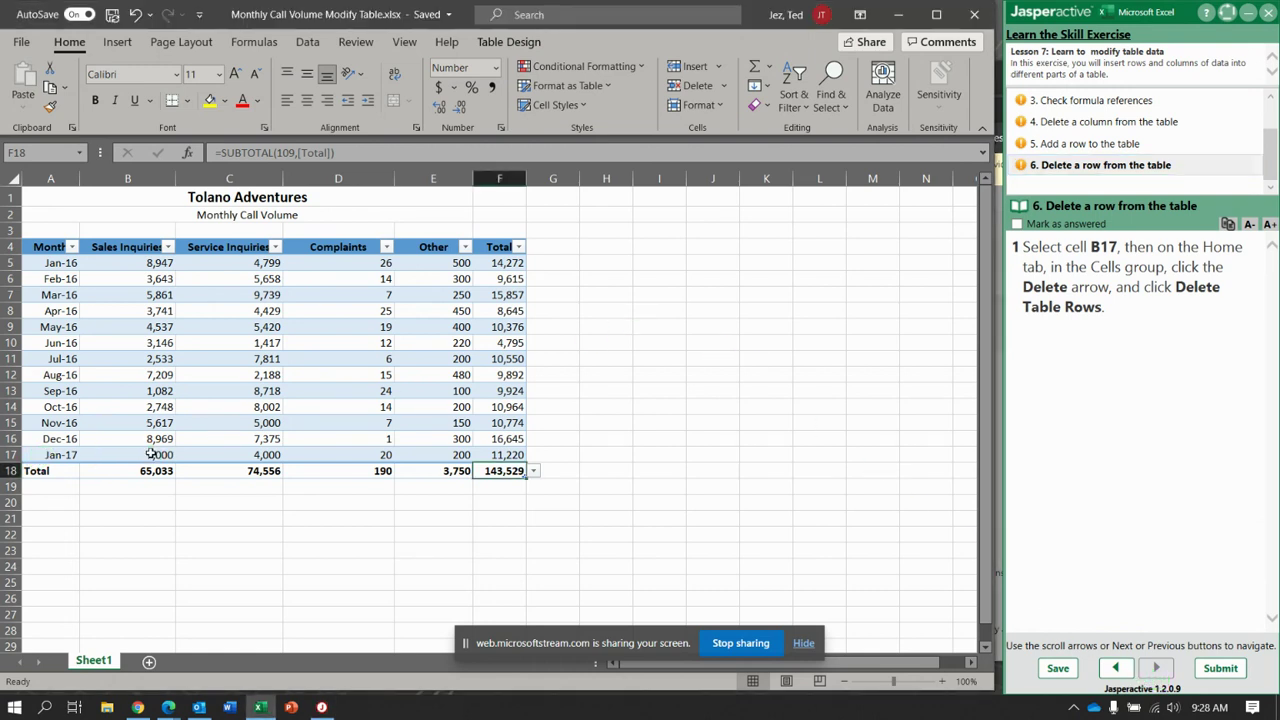
click(150, 454)
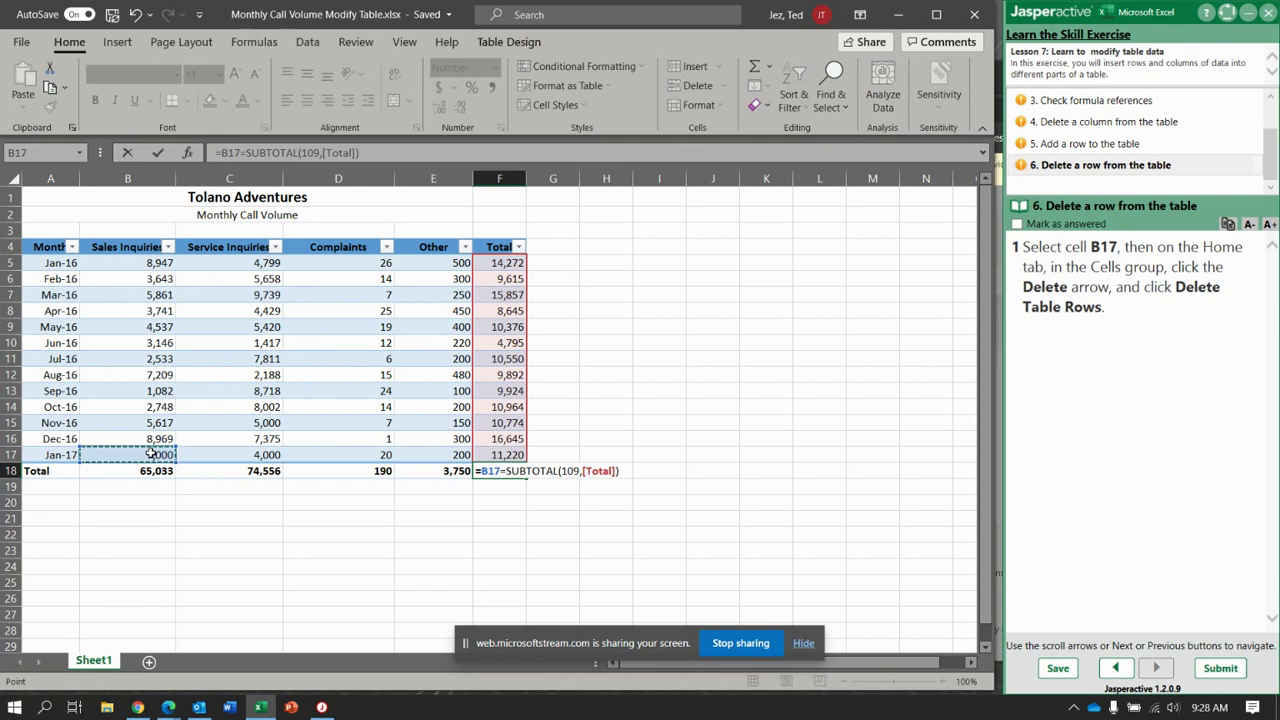
key(Escape)
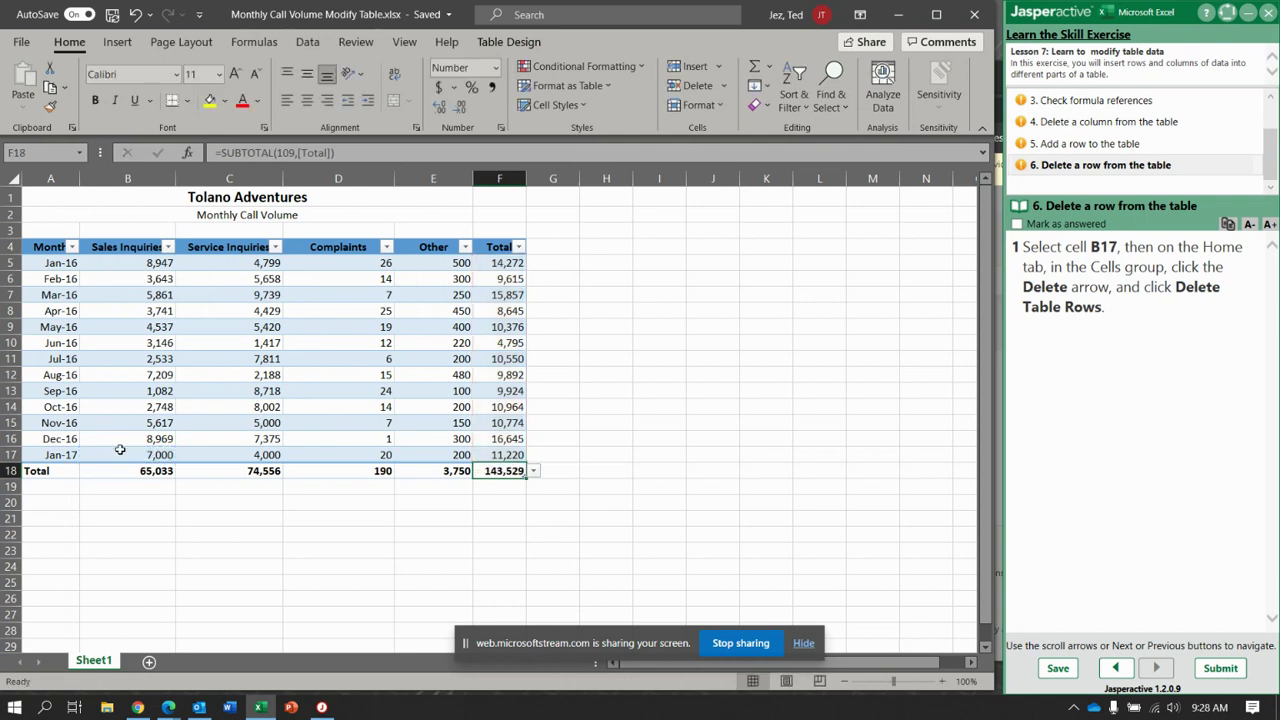
click(133, 454)
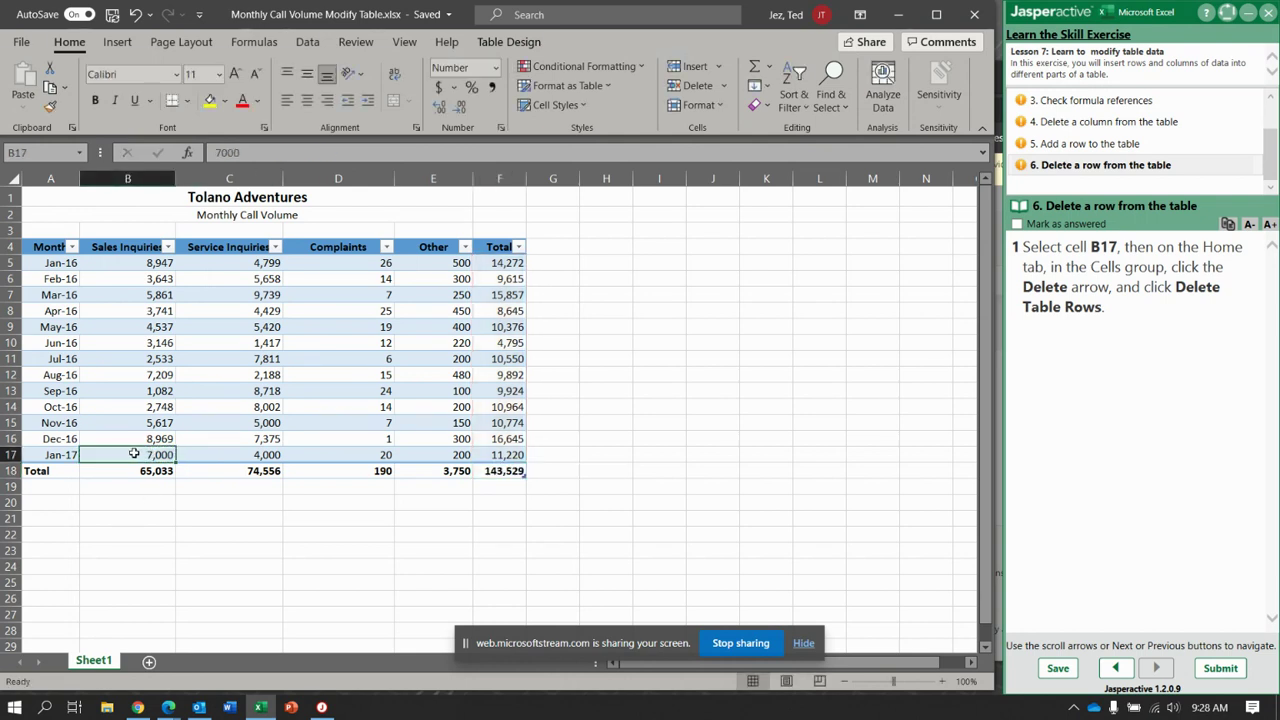
click(730, 87)
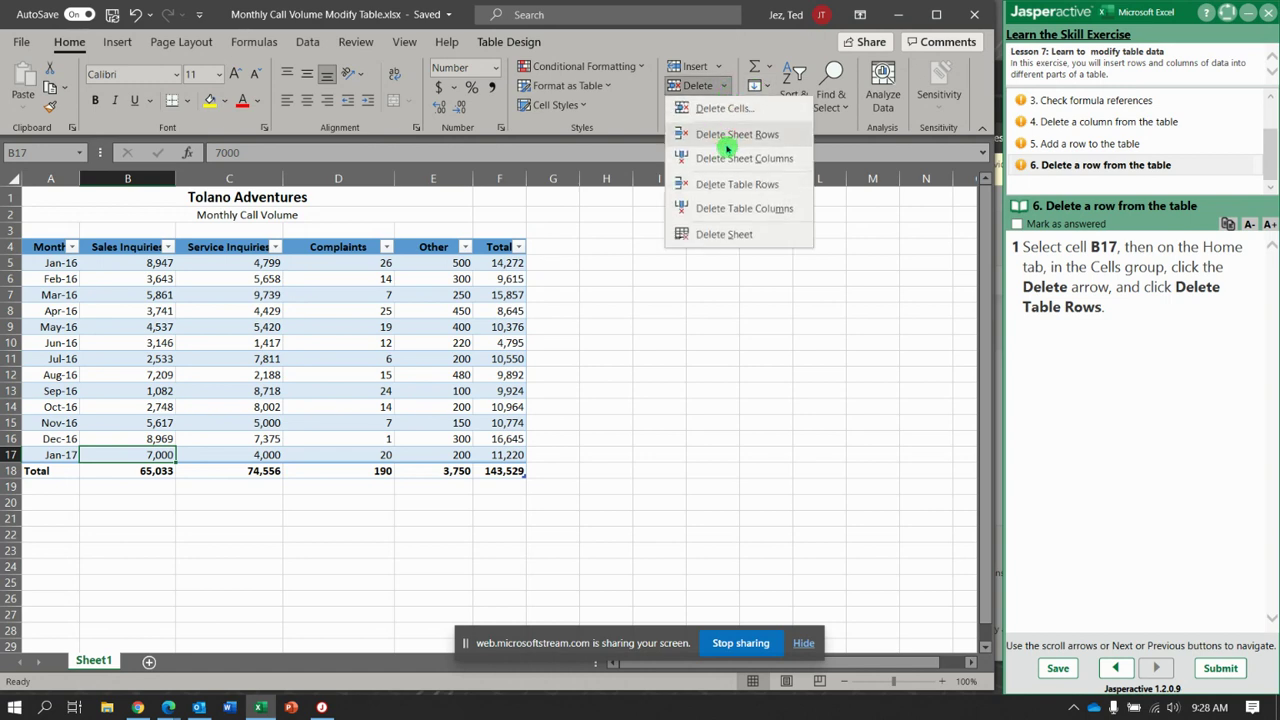
click(731, 186)
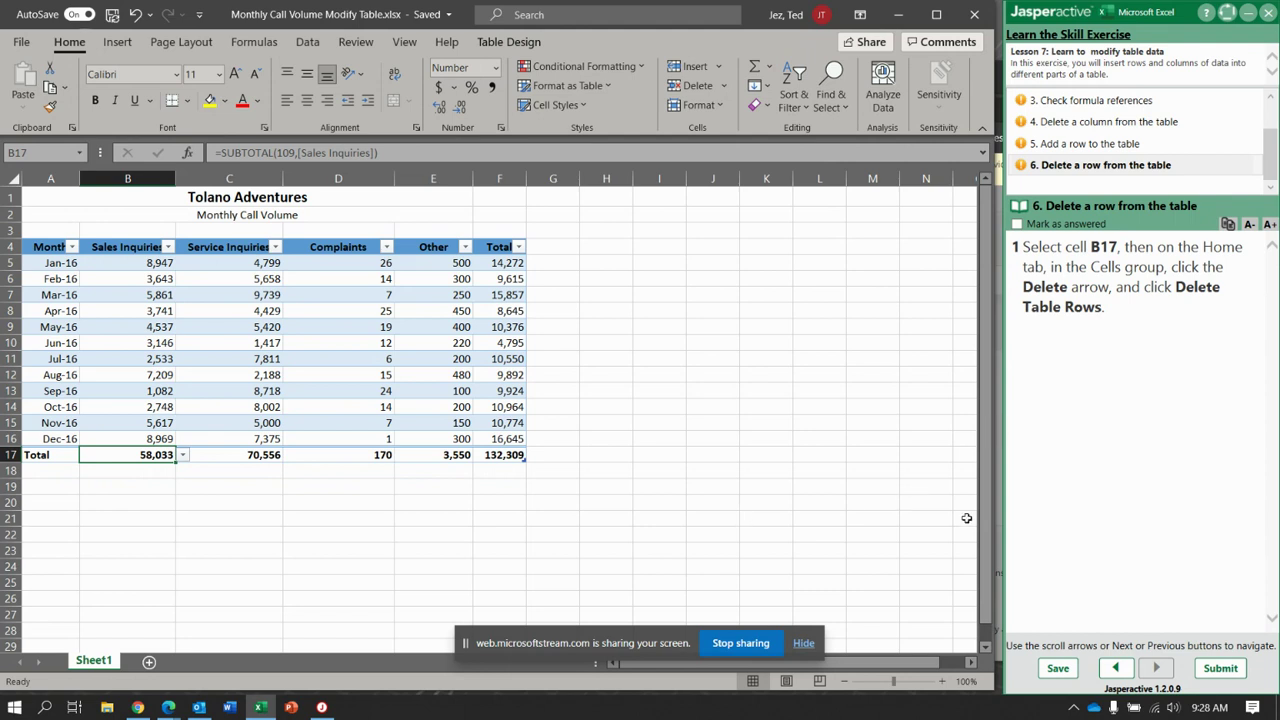
- Submit the results, get a 100% score with 6/6 tasks correct, and go back to Jasperactive
click(1222, 668)
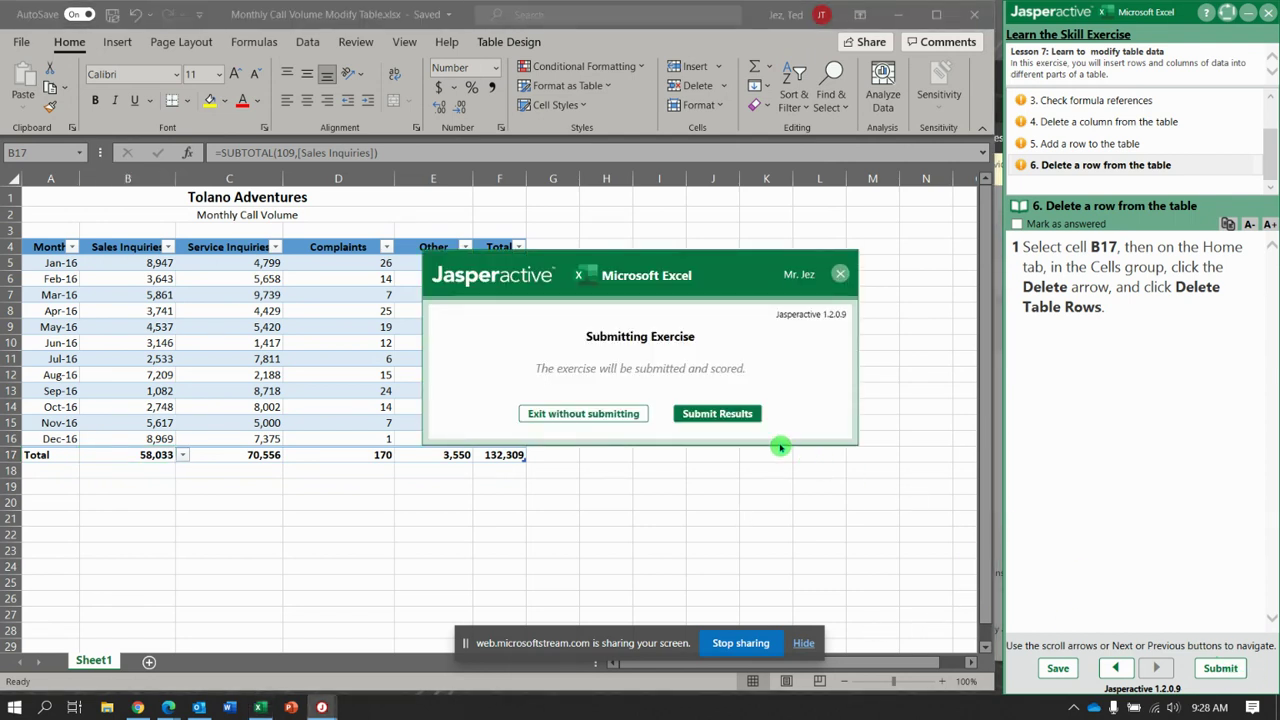
click(719, 413)
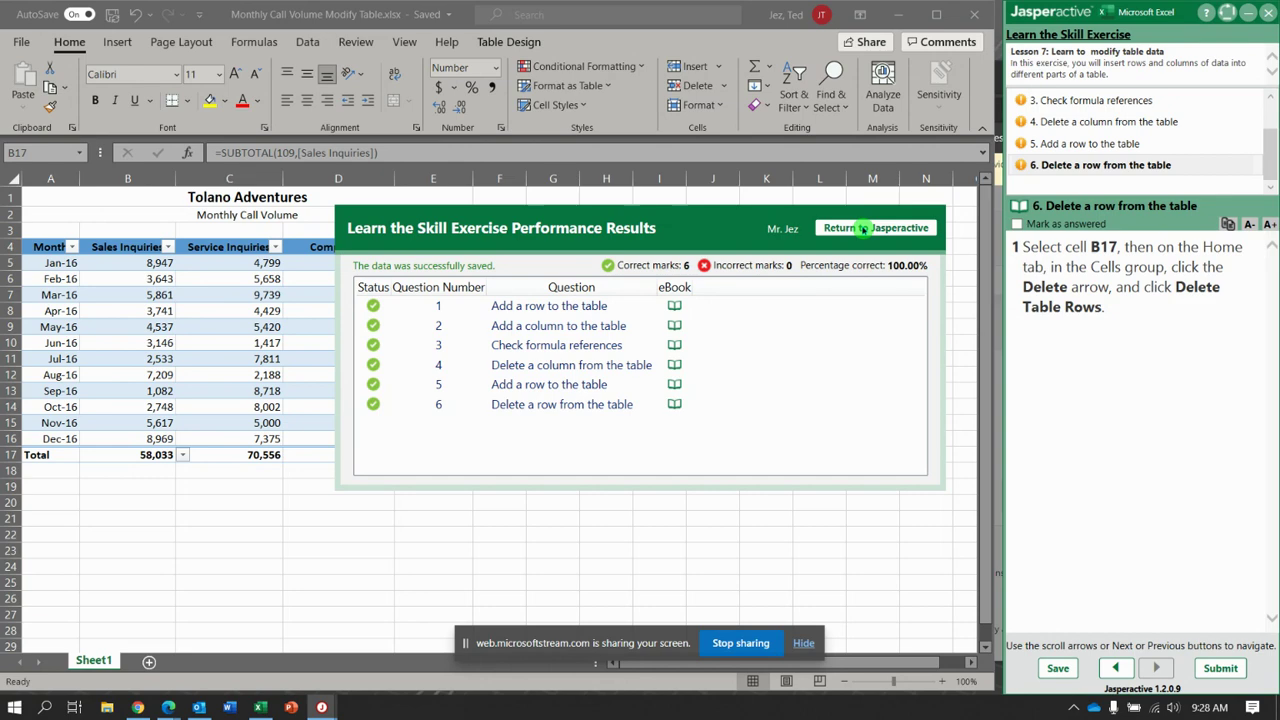
click(864, 228)
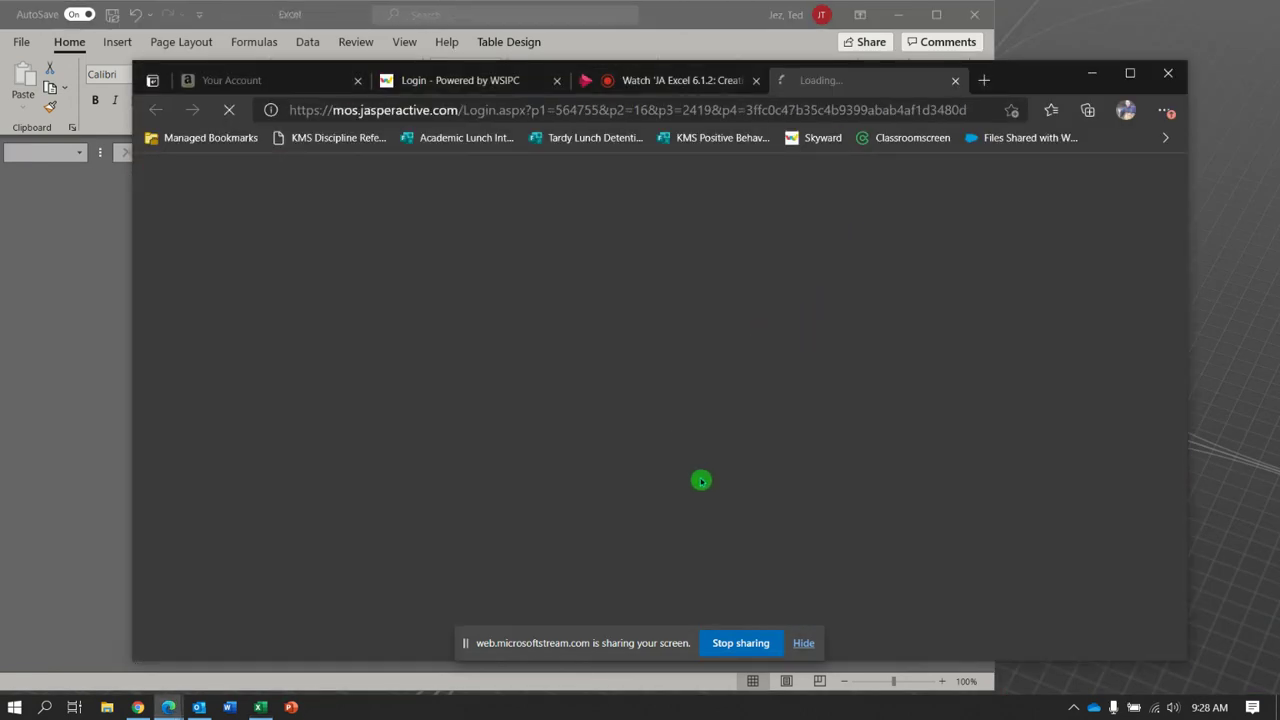